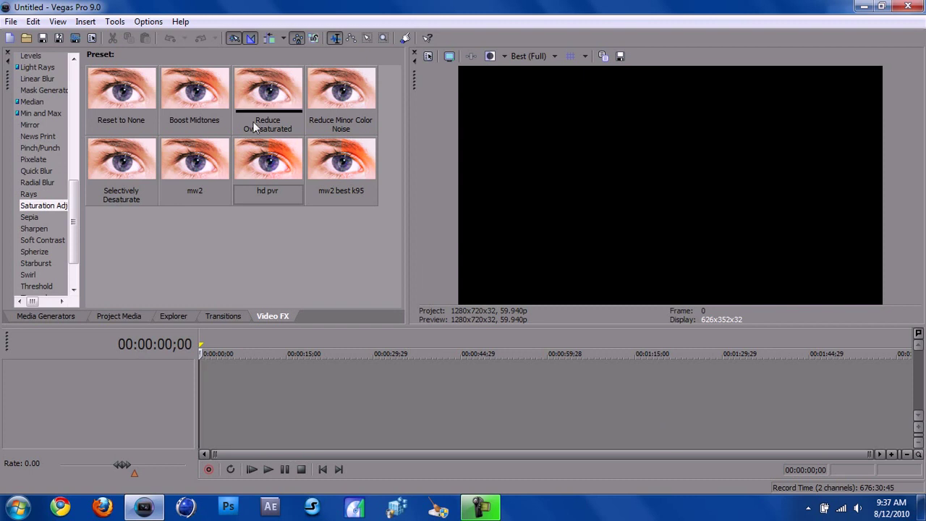
Open the File menu twice and close it without choosing anything.
{"action": "left_click", "coordinate": [10, 21]}
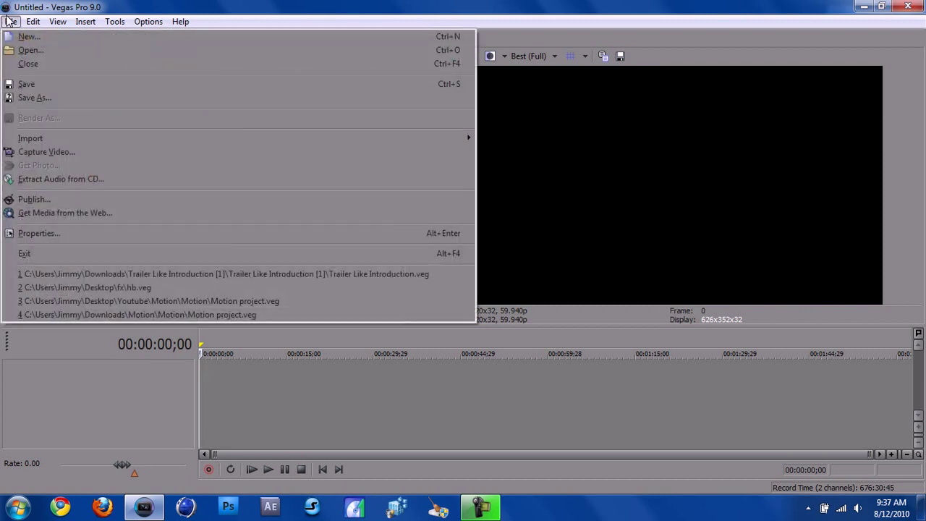
{"action": "left_click", "coordinate": [91, 5]}
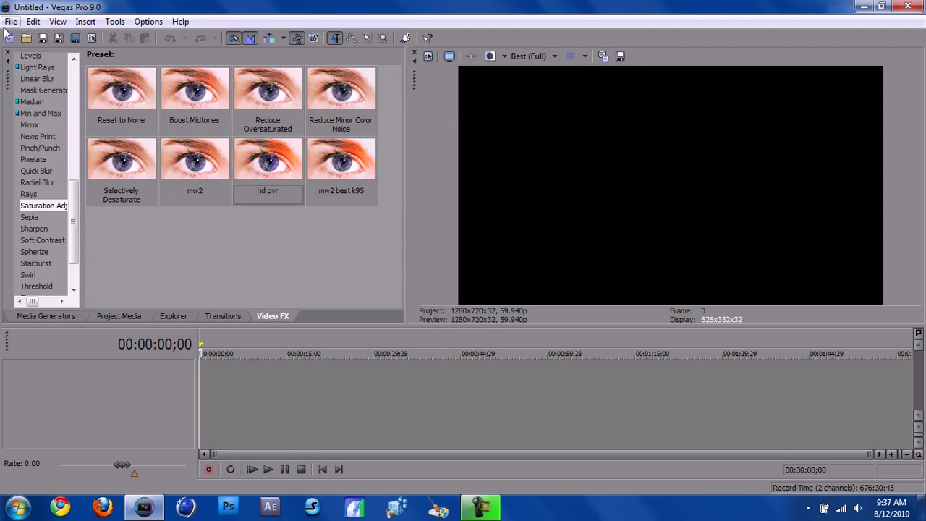
{"action": "left_click", "coordinate": [11, 21]}
{"action": "left_click", "coordinate": [60, 6]}
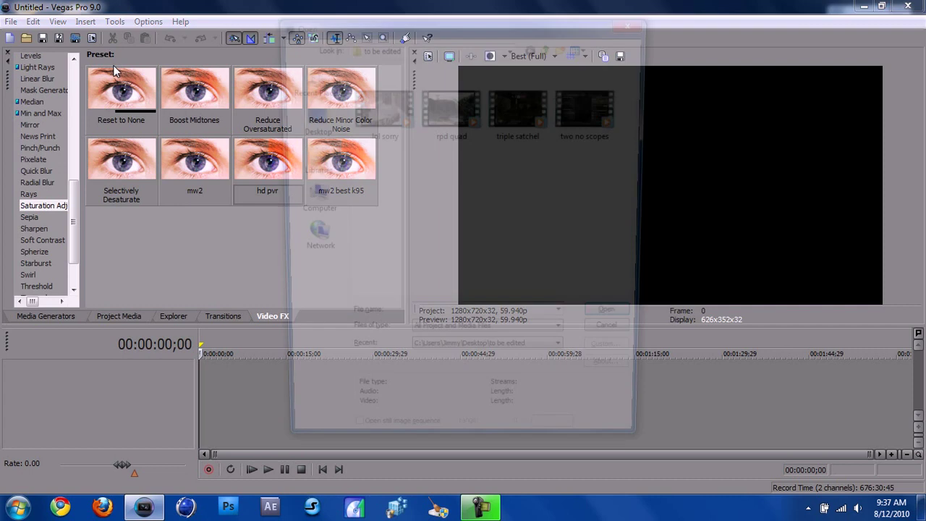
Open the GB gameplay video from Desktop\Youtube, trim its end short, and preview it.
{"action": "key", "text": "ctrl+o"}
{"action": "left_click", "coordinate": [290, 116]}
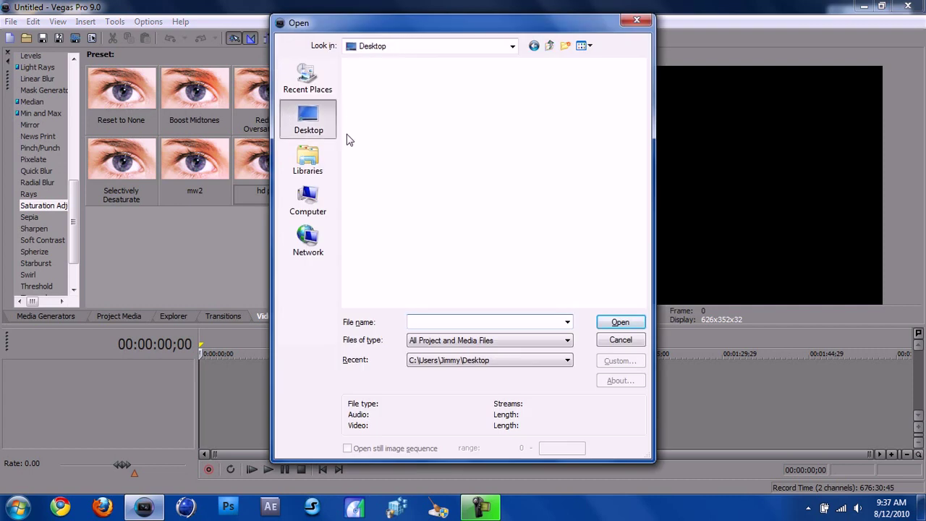
{"action": "double_click", "coordinate": [539, 274]}
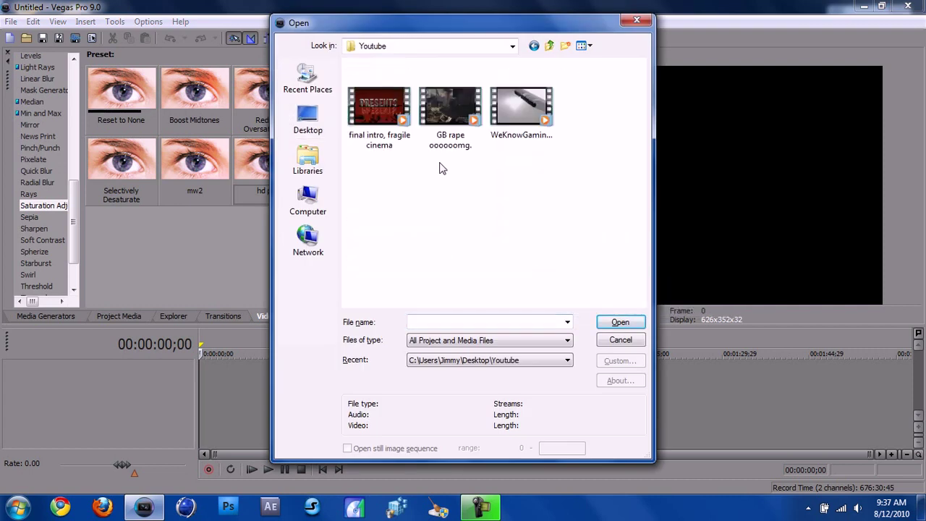
{"action": "left_click", "coordinate": [478, 137]}
{"action": "left_click", "coordinate": [619, 322]}
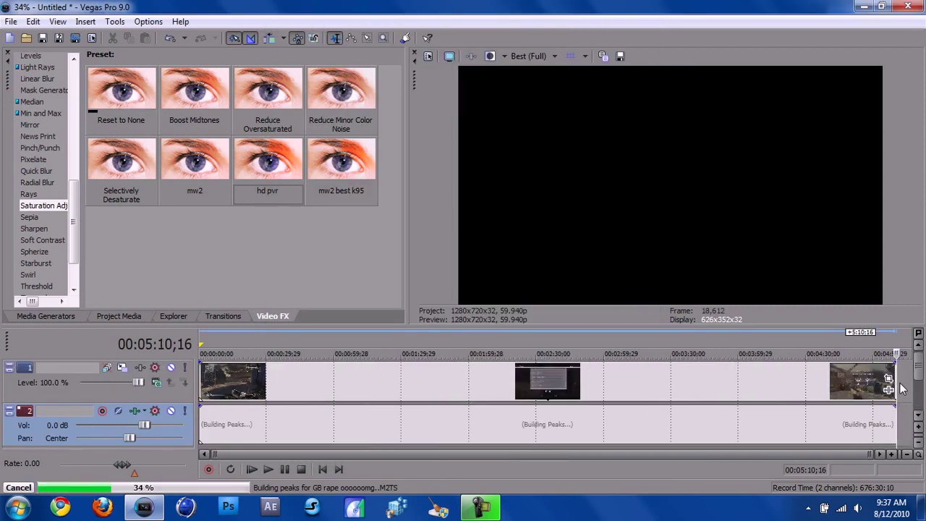
{"action": "left_click_drag", "start_coordinate": [894, 391], "coordinate": [243, 376]}
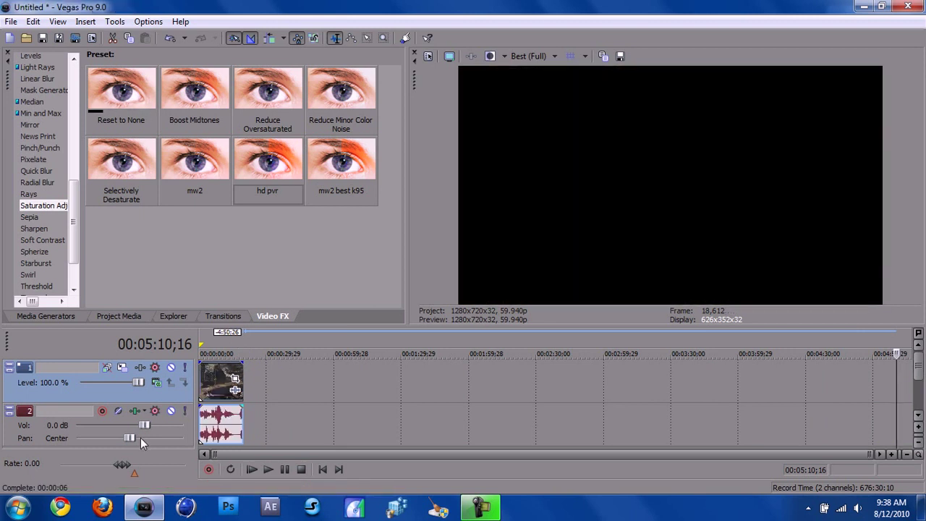
{"action": "left_click", "coordinate": [219, 383]}
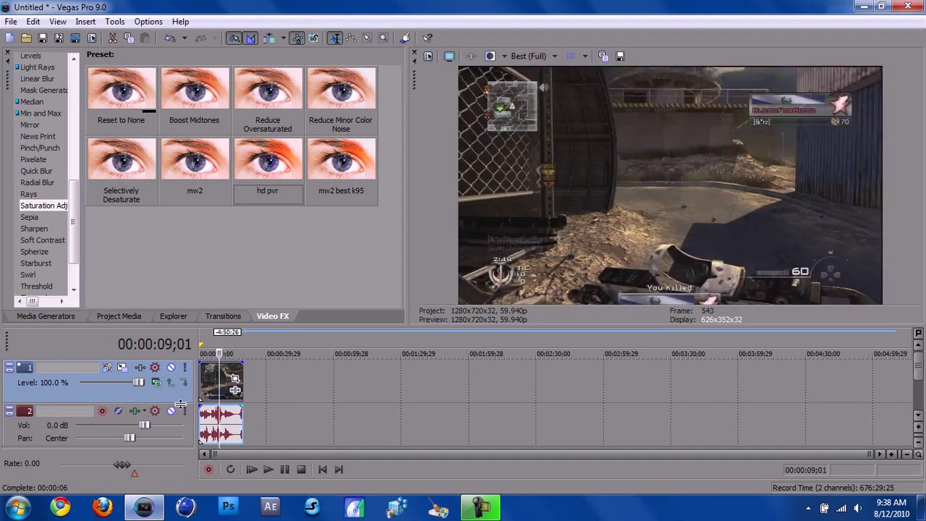
Uncheck Maintain aspect ratio in the gameplay clip's event properties.
{"action": "right_click", "coordinate": [219, 382]}
{"action": "left_click", "coordinate": [239, 375]}
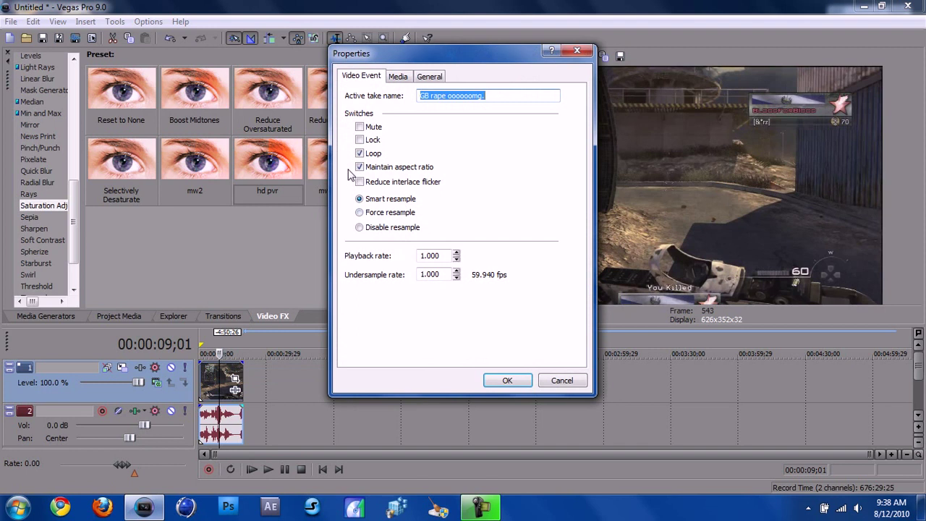
{"action": "left_click", "coordinate": [360, 166]}
{"action": "left_click", "coordinate": [507, 380]}
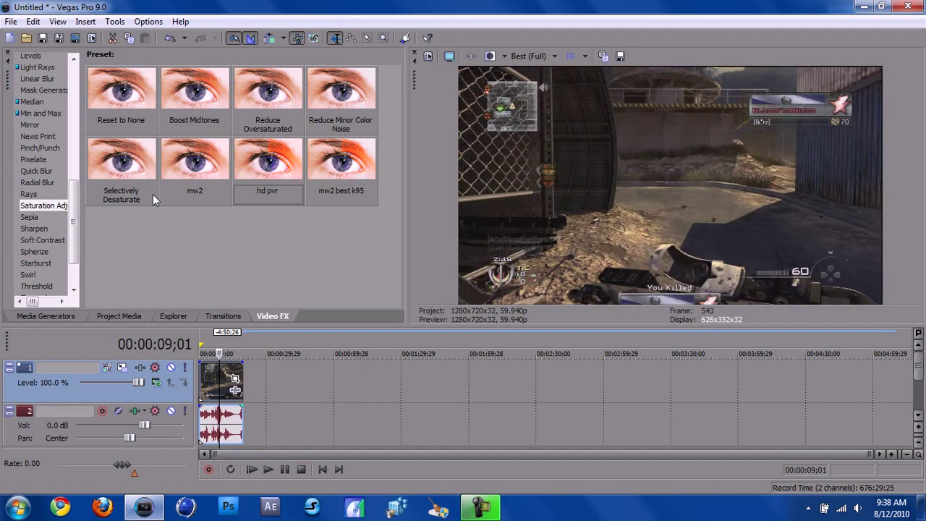
Shrink the clip's pan/crop frame to 1258.3 × 707.8 and name the preset 'hd'.
{"action": "left_click", "coordinate": [235, 379]}
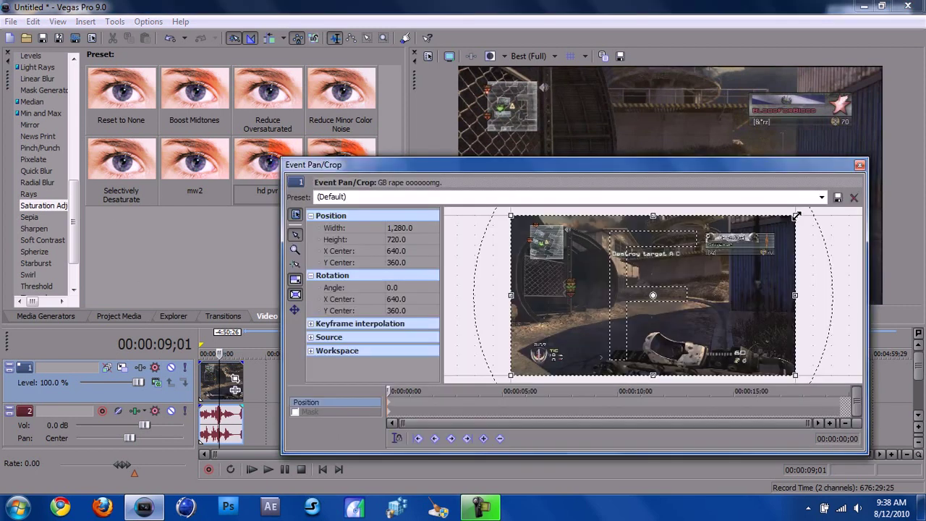
{"action": "left_click_drag", "start_coordinate": [797, 216], "coordinate": [795, 217]}
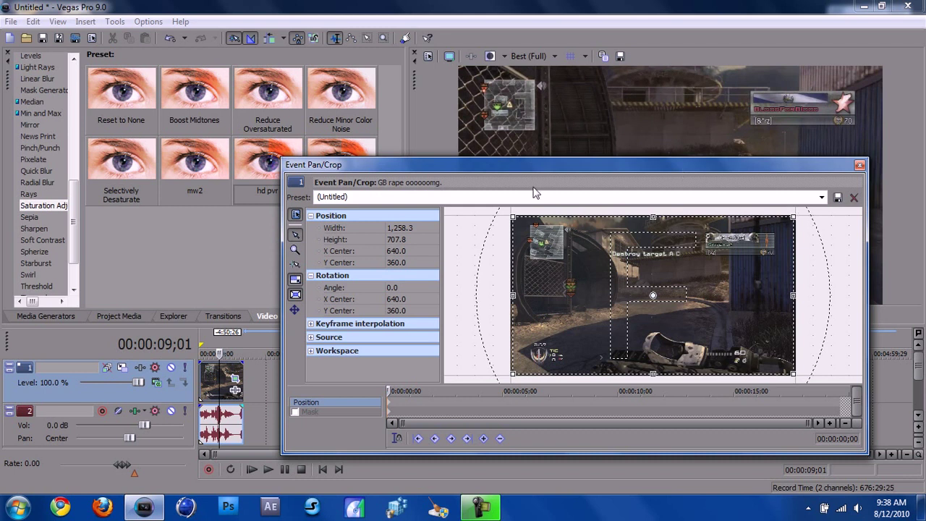
{"action": "left_click", "coordinate": [435, 196]}
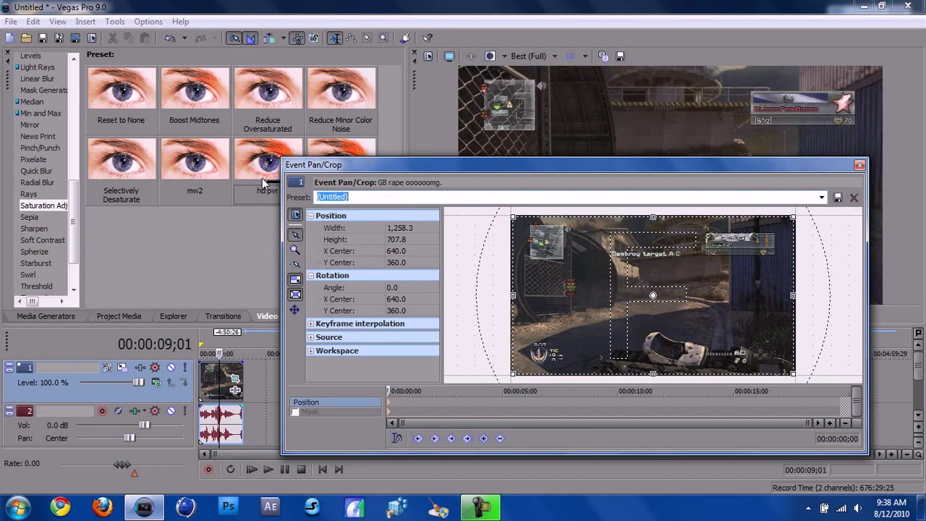
{"action": "type", "text": "hd"}
{"action": "left_click", "coordinate": [857, 166]}
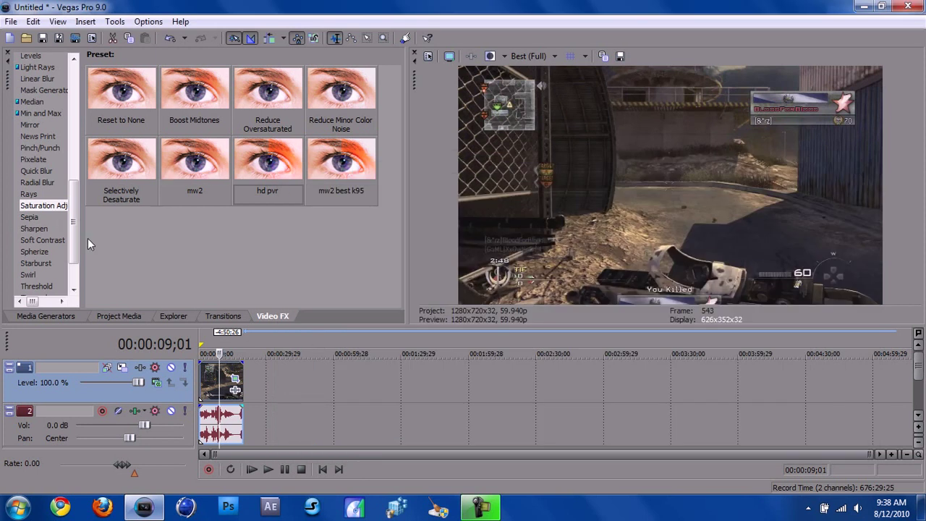
Apply the Color Corrector 'hd' preset to the gameplay clip, then list the Color Corrector (Secondary) presets.
{"action": "left_click_drag", "start_coordinate": [72, 216], "coordinate": [70, 72]}
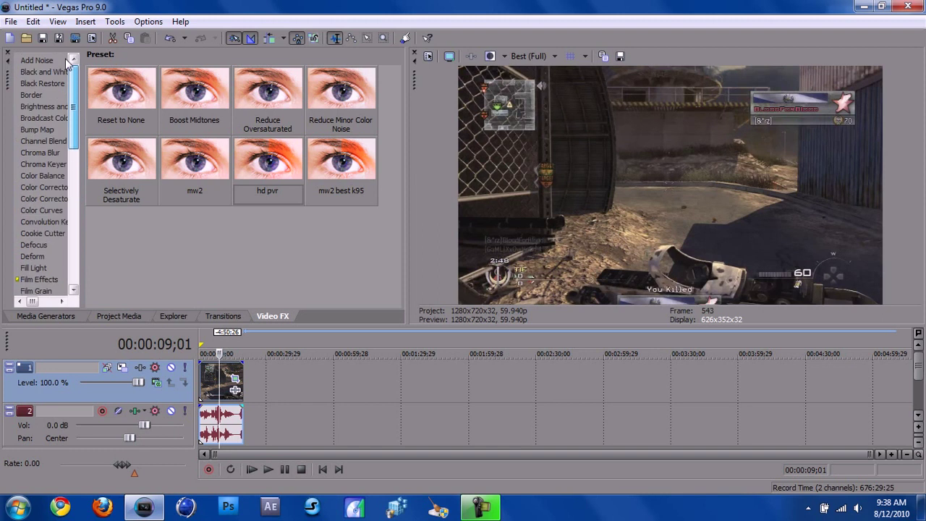
{"action": "left_click", "coordinate": [42, 191]}
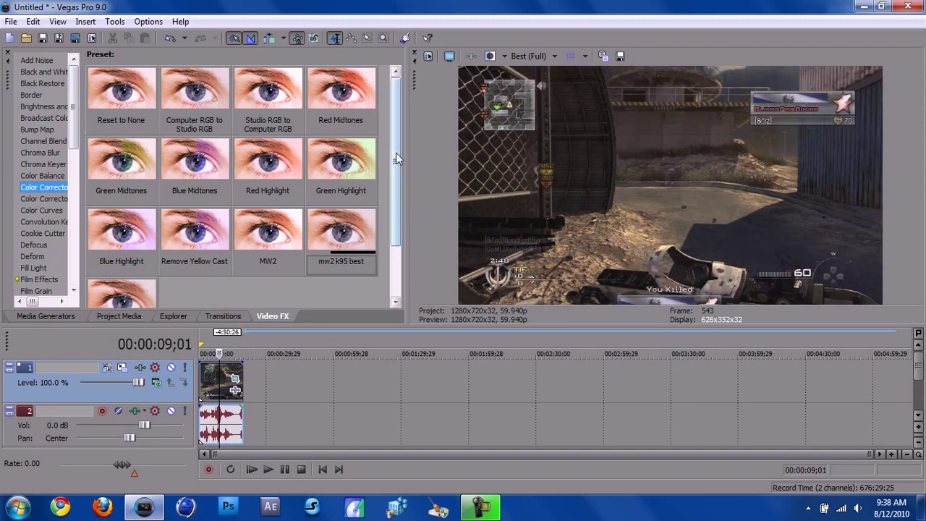
{"action": "scroll", "coordinate": [396, 153], "scroll_direction": "down", "scroll_amount": 1}
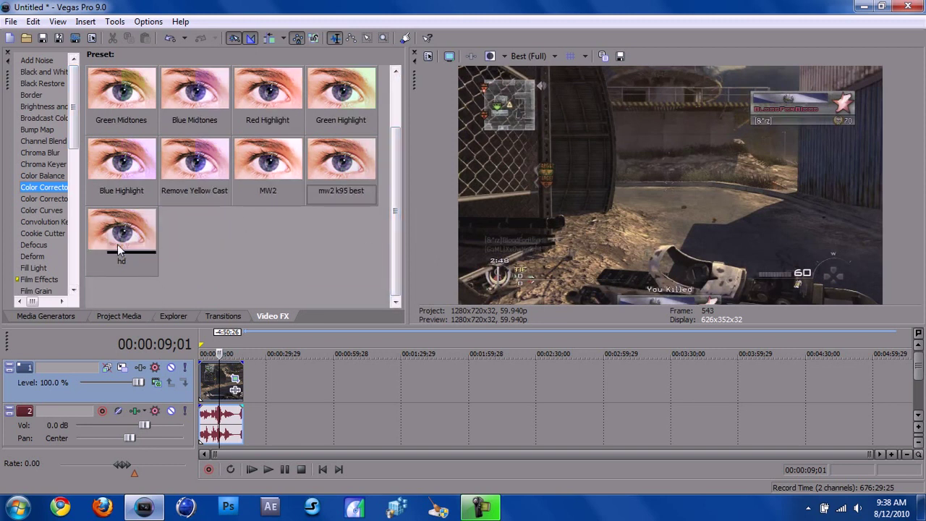
{"action": "left_click_drag", "start_coordinate": [118, 244], "coordinate": [221, 380]}
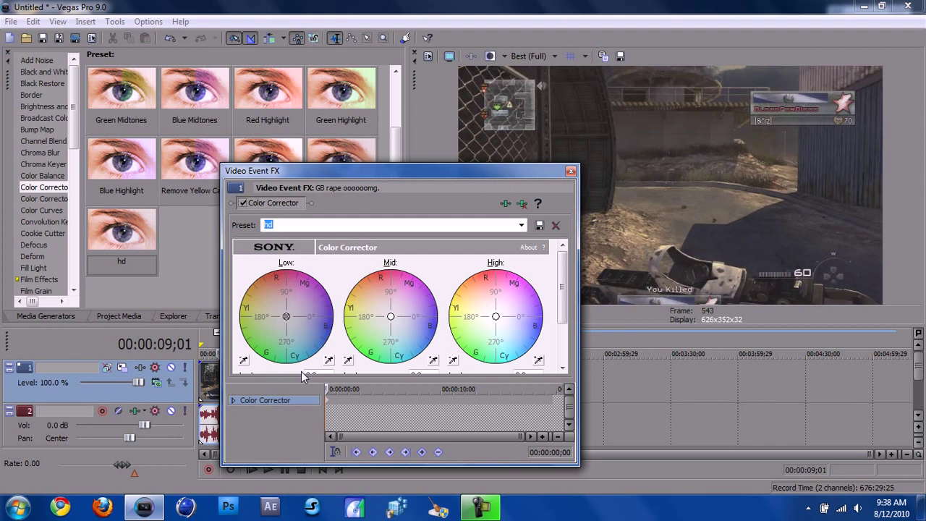
{"action": "left_click", "coordinate": [571, 171]}
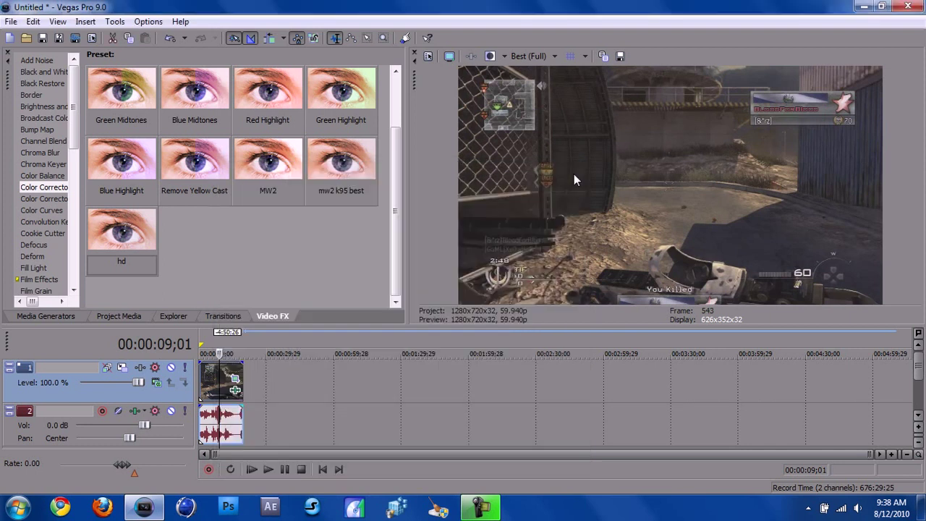
{"action": "left_click", "coordinate": [236, 391]}
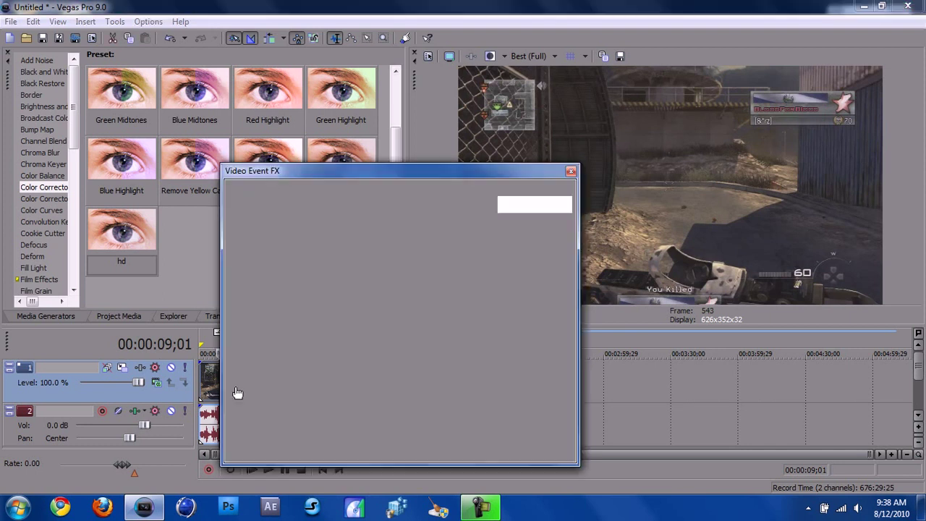
{"action": "left_click", "coordinate": [571, 171]}
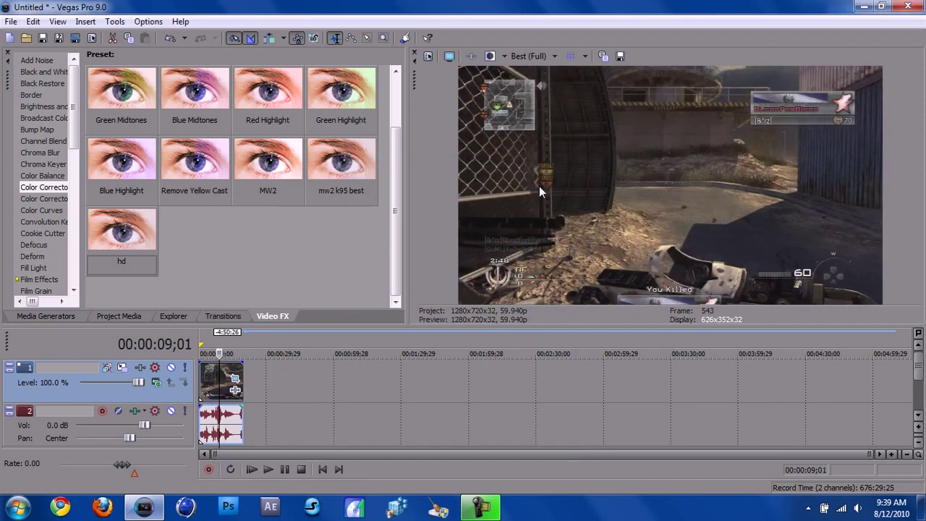
{"action": "left_click", "coordinate": [44, 198]}
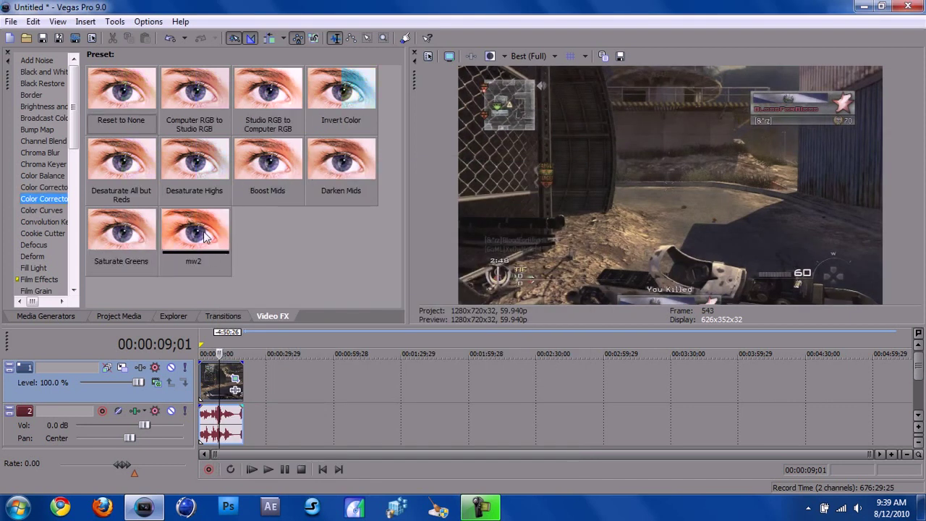
Add the Color Corrector (Secondary) 'mw2' preset and set Limit luminance Smooth to 255.0.
{"action": "left_click_drag", "start_coordinate": [193, 236], "coordinate": [196, 233]}
{"action": "left_click_drag", "start_coordinate": [232, 385], "coordinate": [227, 396]}
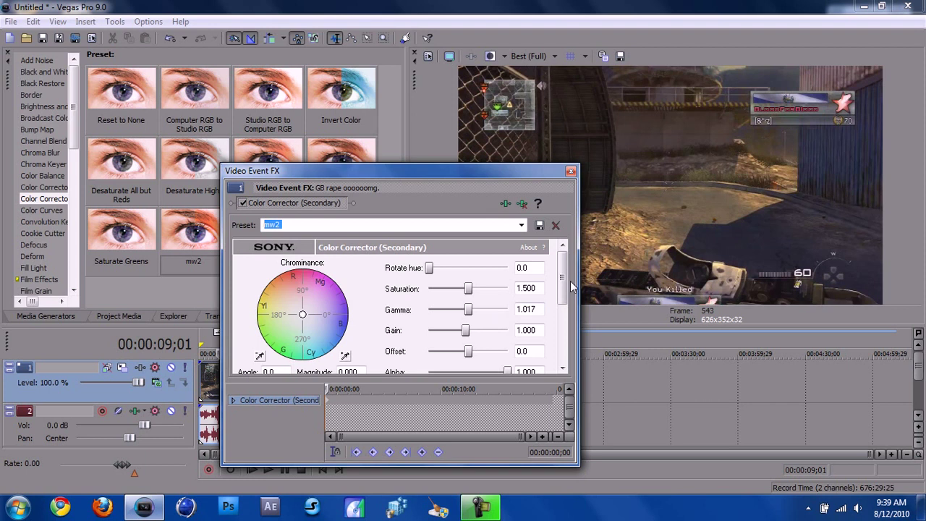
{"action": "left_click_drag", "start_coordinate": [564, 277], "coordinate": [563, 286]}
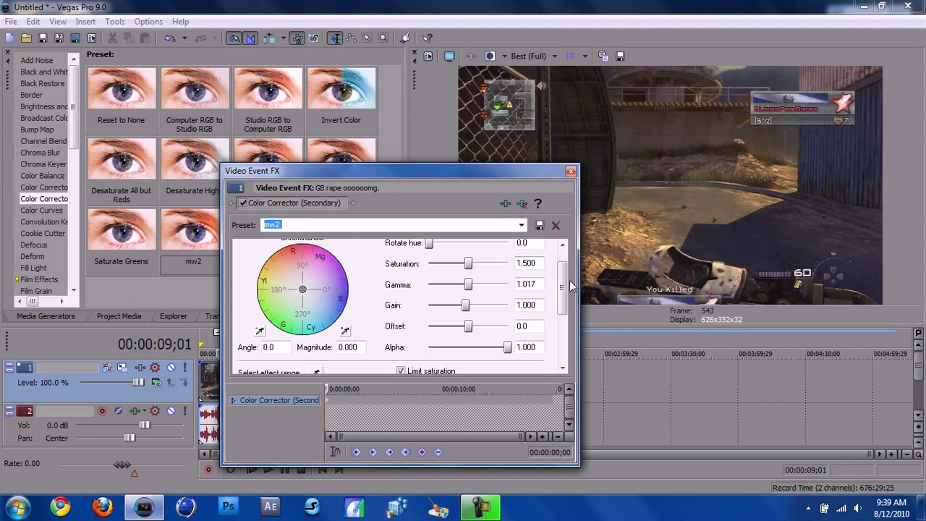
{"action": "left_click_drag", "start_coordinate": [568, 288], "coordinate": [560, 340]}
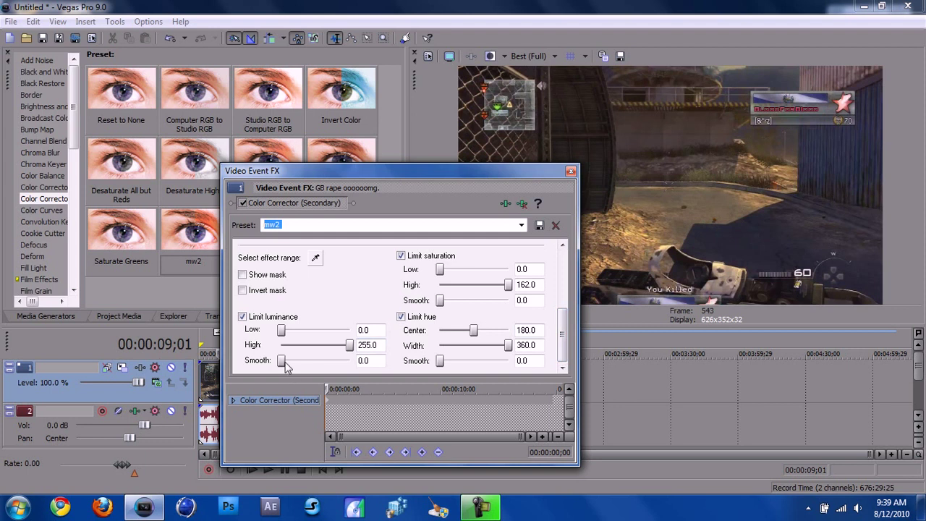
{"action": "left_click_drag", "start_coordinate": [282, 361], "coordinate": [352, 362]}
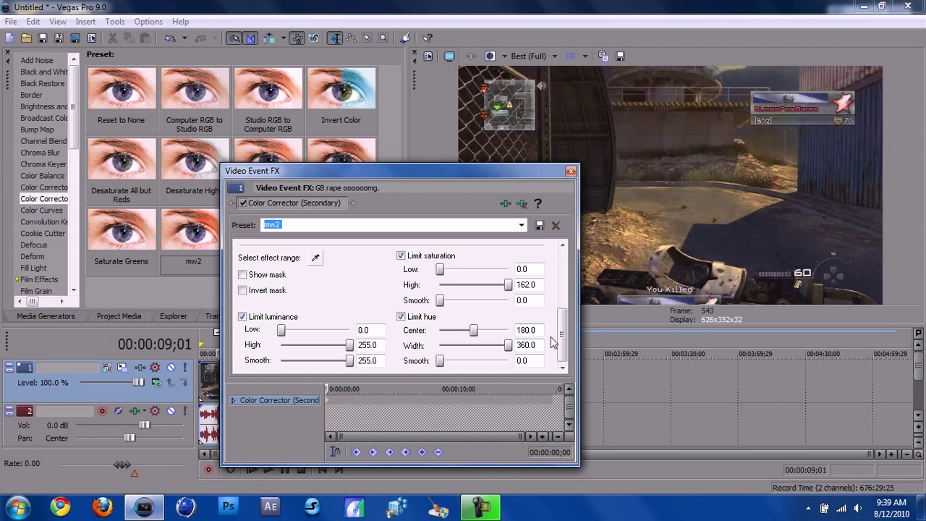
{"action": "scroll", "coordinate": [564, 320], "scroll_direction": "up", "scroll_amount": 1}
{"action": "mouse_move", "coordinate": [563, 321]}
{"action": "left_mouse_down"}
{"action": "mouse_move", "coordinate": [562, 287]}
{"action": "mouse_move", "coordinate": [563, 314]}
{"action": "left_mouse_up"}
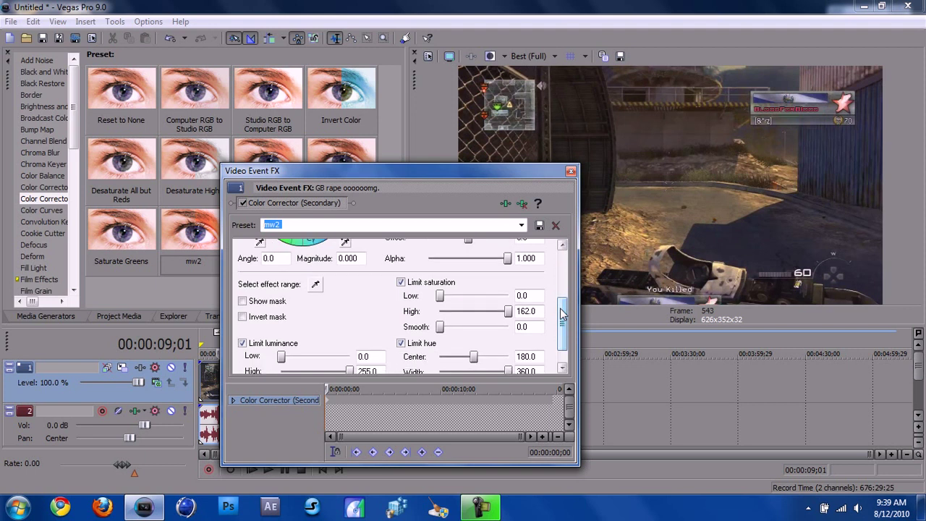
{"action": "left_click_drag", "start_coordinate": [563, 317], "coordinate": [565, 337]}
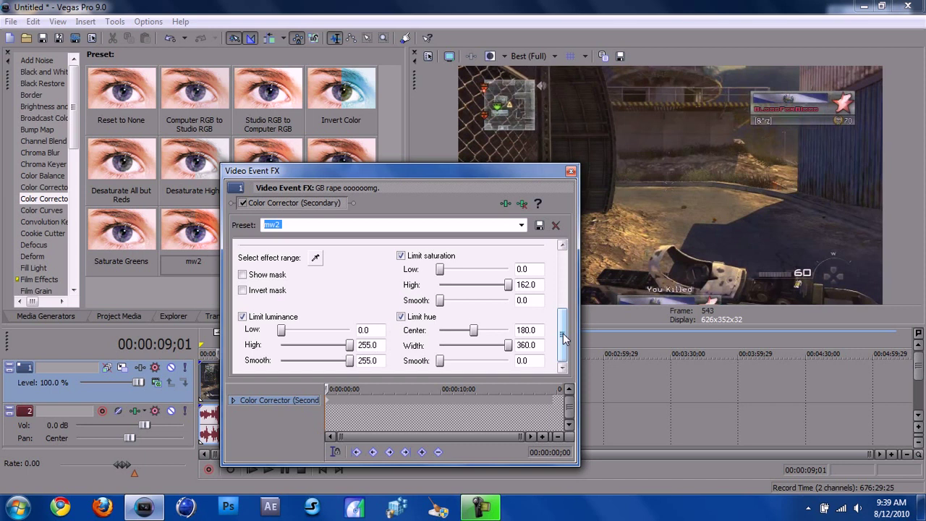
Add Color Curves to the gameplay clip with its Reset to None preset.
{"action": "left_click", "coordinate": [571, 171]}
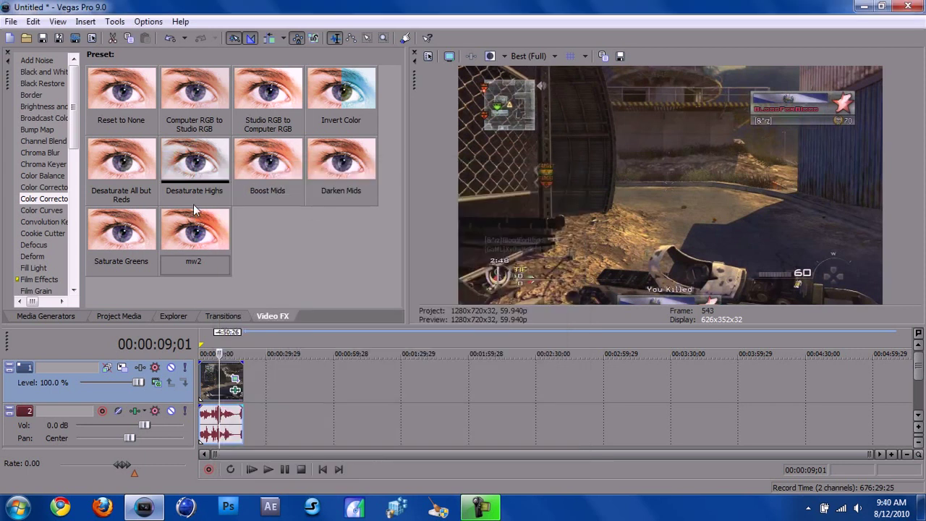
{"action": "left_click", "coordinate": [46, 209]}
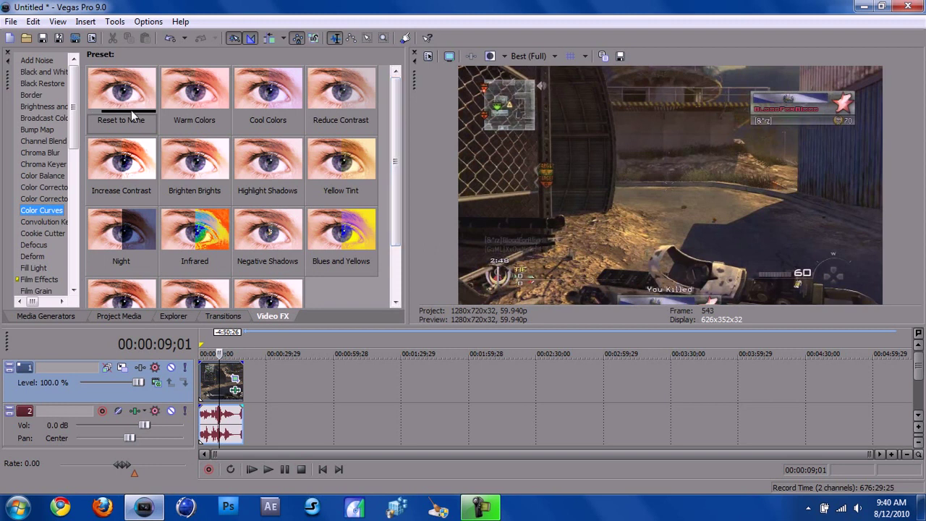
{"action": "mouse_move", "coordinate": [396, 181]}
{"action": "left_mouse_down"}
{"action": "mouse_move", "coordinate": [404, 221]}
{"action": "mouse_move", "coordinate": [396, 178]}
{"action": "left_mouse_up"}
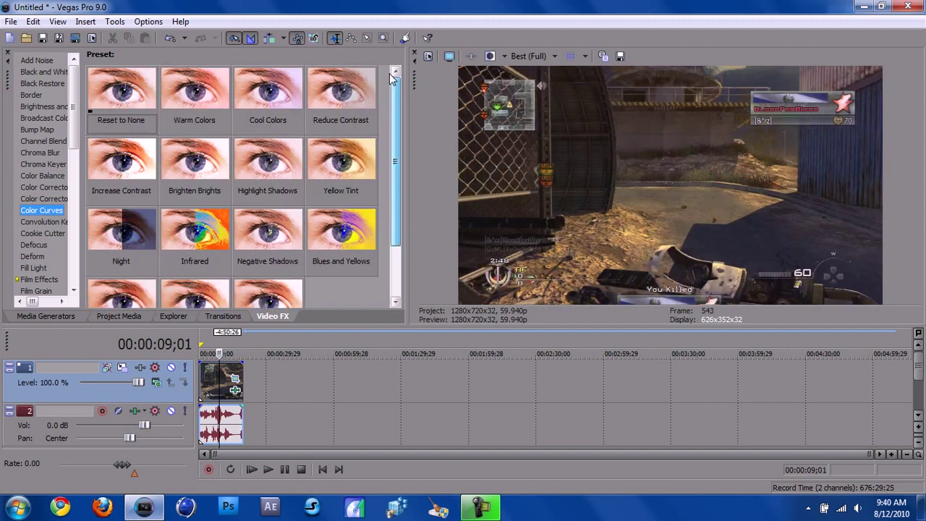
{"action": "left_click_drag", "start_coordinate": [128, 90], "coordinate": [220, 387]}
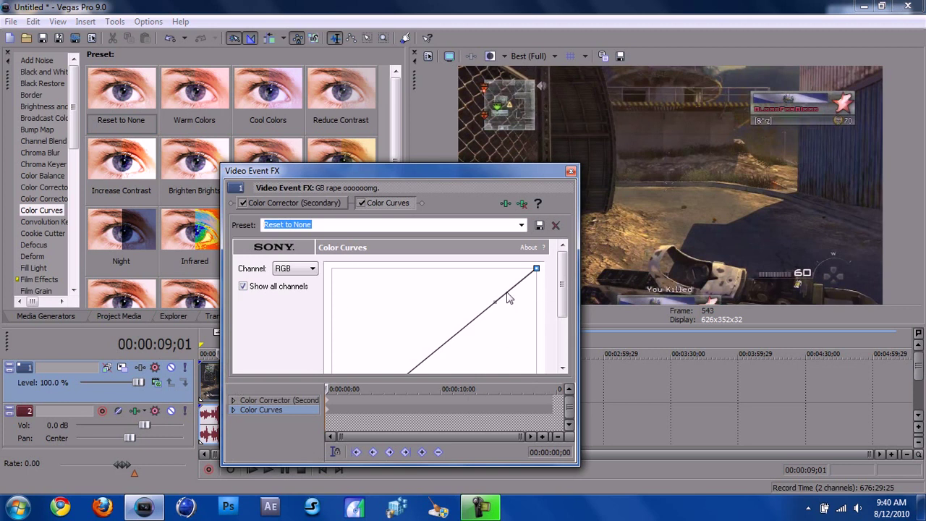
{"action": "scroll", "coordinate": [562, 293], "scroll_direction": "down", "scroll_amount": 1}
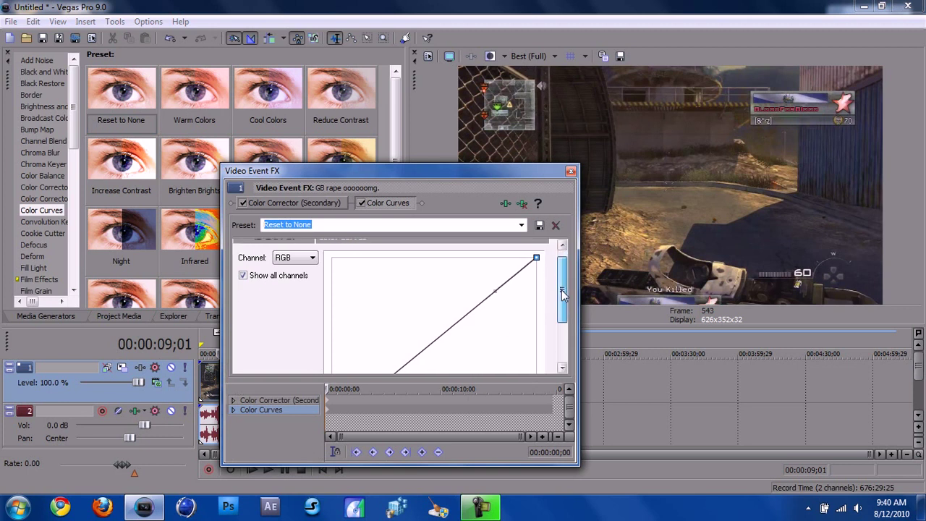
{"action": "scroll", "coordinate": [562, 293], "scroll_direction": "down", "scroll_amount": 1}
{"action": "scroll", "coordinate": [562, 293], "scroll_direction": "up", "scroll_amount": 2}
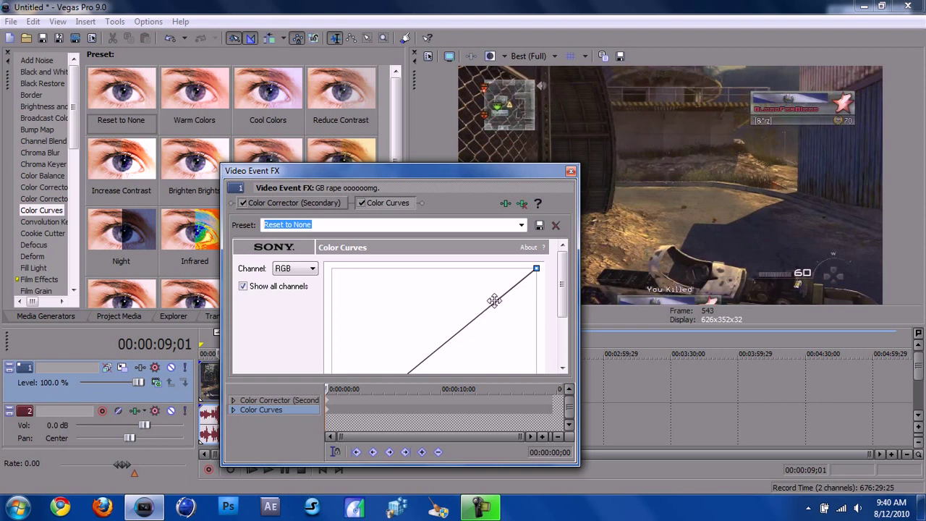
Bend the RGB curve into an S-shape, lifting highlights and deepening shadows.
{"action": "left_click_drag", "start_coordinate": [493, 300], "coordinate": [480, 269]}
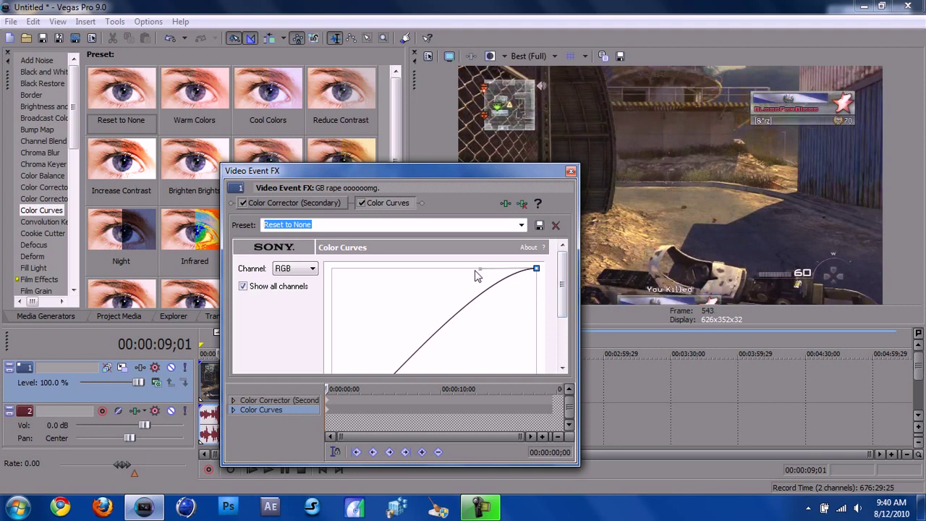
{"action": "left_click_drag", "start_coordinate": [563, 285], "coordinate": [435, 323]}
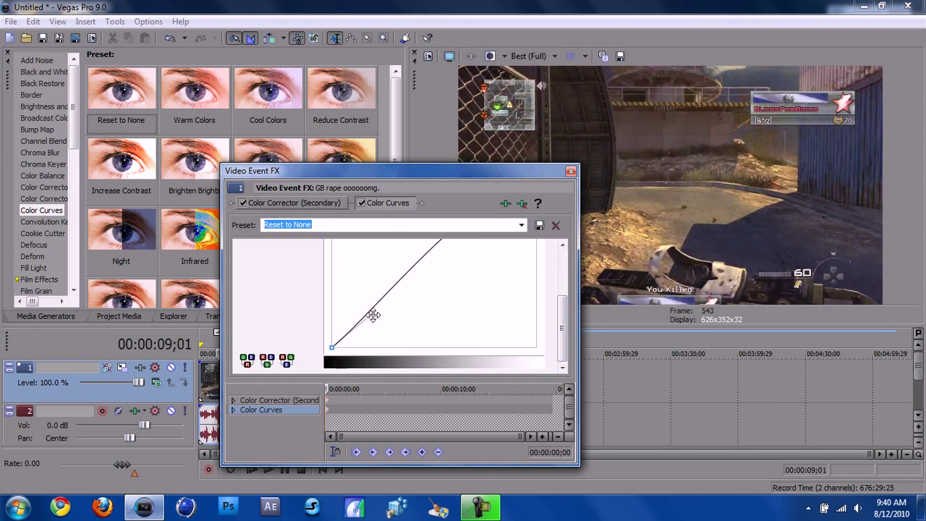
{"action": "left_click_drag", "start_coordinate": [373, 315], "coordinate": [383, 336]}
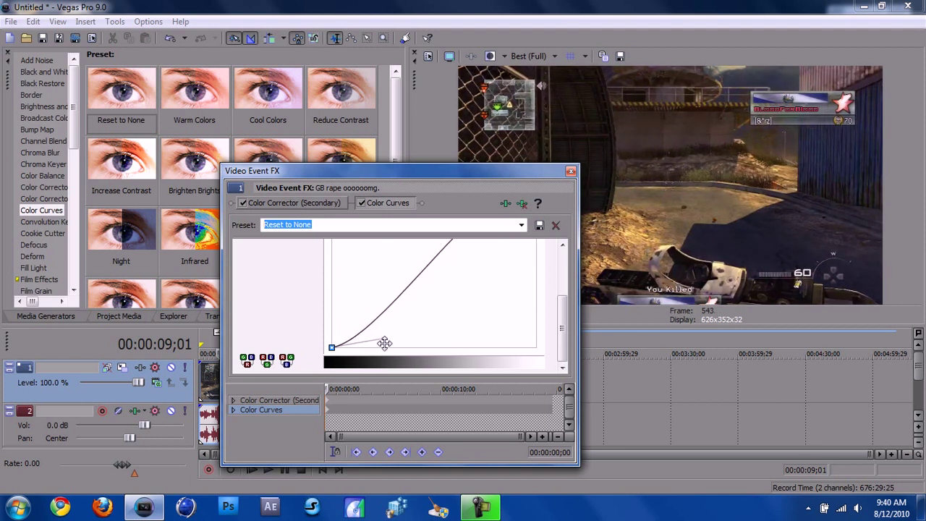
{"action": "left_click_drag", "start_coordinate": [384, 343], "coordinate": [385, 349]}
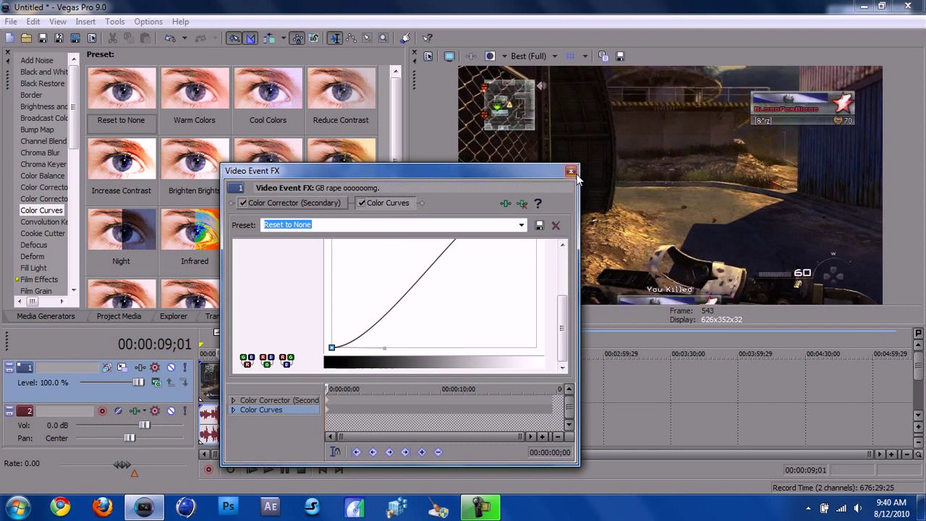
{"action": "left_click", "coordinate": [571, 171]}
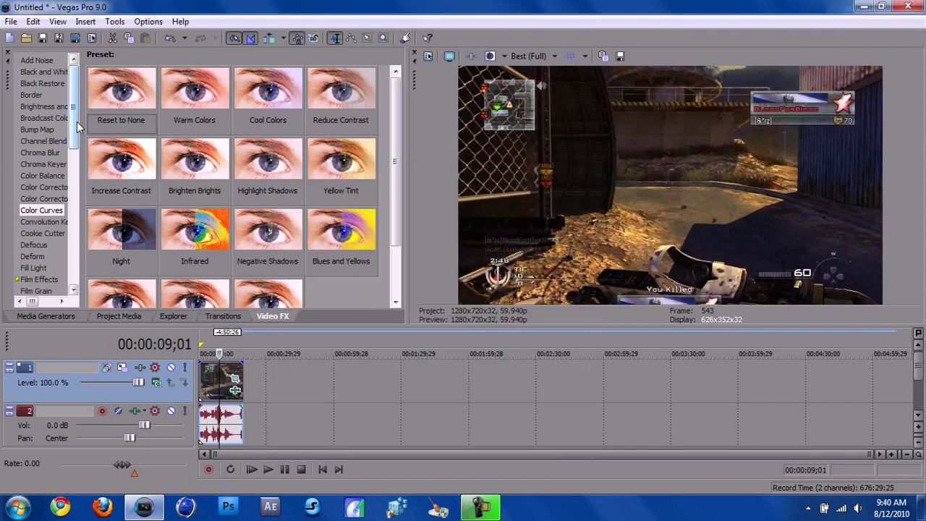
Add Sharpen with the mw2 preset at amount 0.000, then a second Sharpen effect.
{"action": "left_click_drag", "start_coordinate": [78, 127], "coordinate": [78, 247]}
{"action": "left_click", "coordinate": [34, 255]}
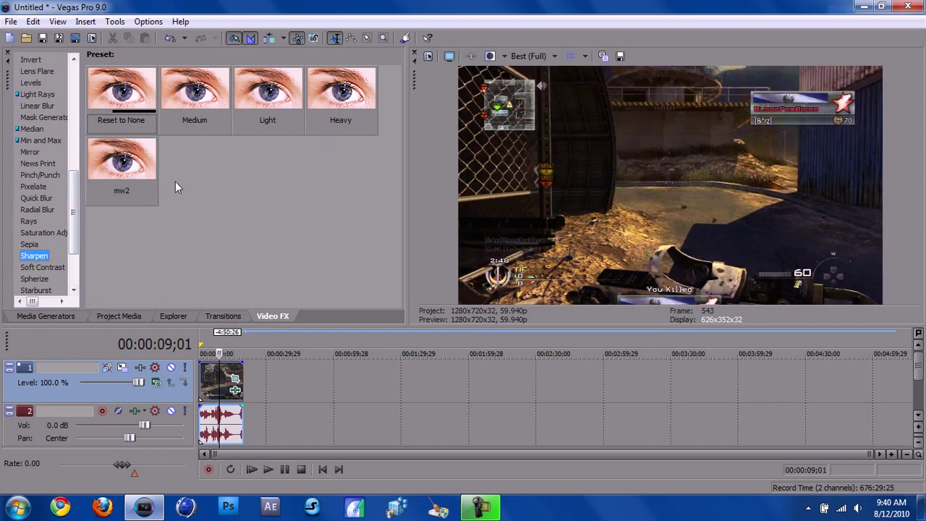
{"action": "left_click_drag", "start_coordinate": [121, 166], "coordinate": [235, 387]}
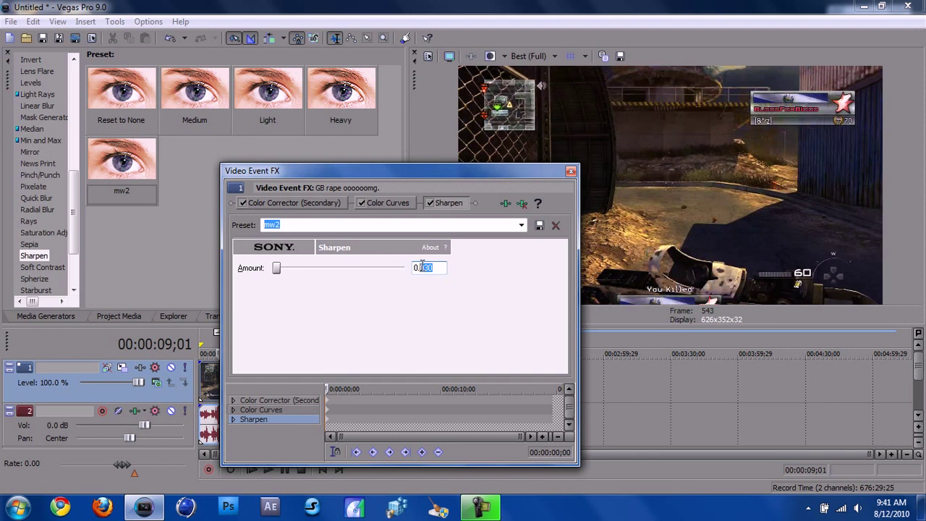
{"action": "key", "text": "BackSpace"}
{"action": "left_click", "coordinate": [571, 171]}
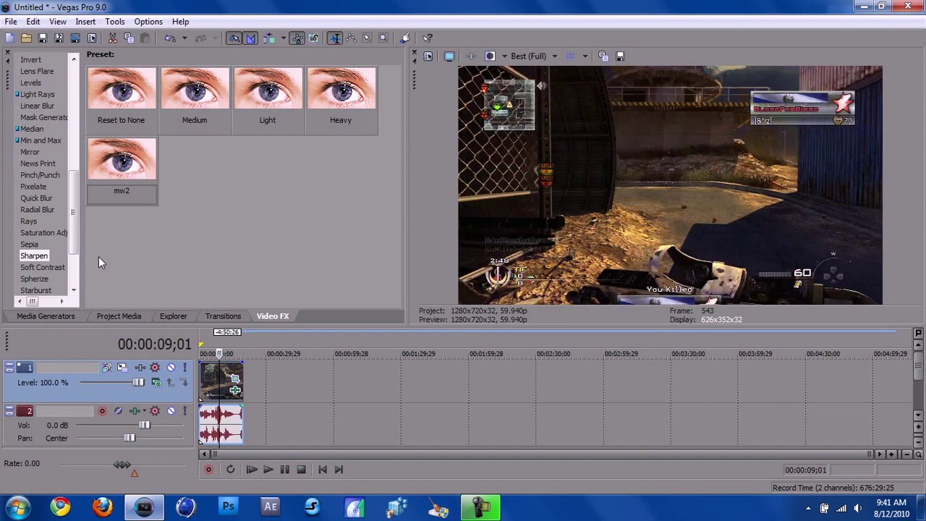
{"action": "left_click_drag", "start_coordinate": [121, 90], "coordinate": [223, 370]}
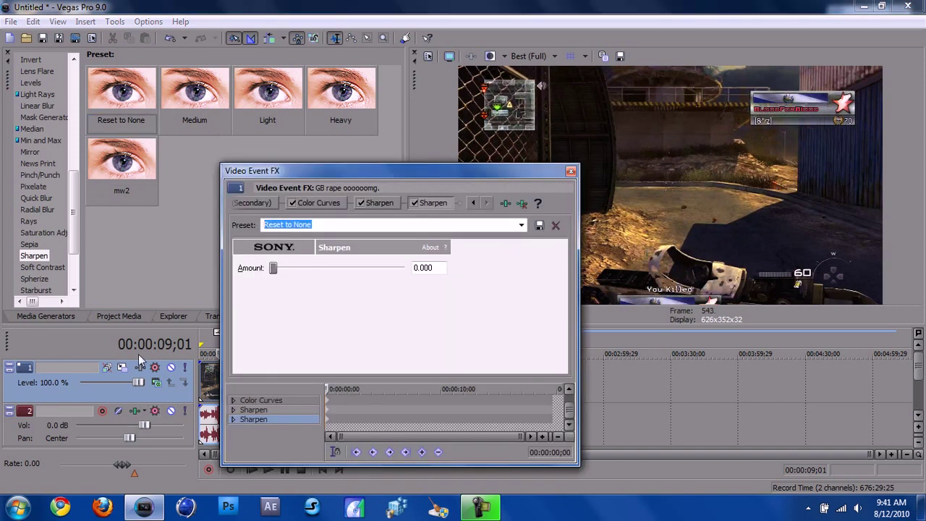
Remove the duplicate Sharpen and apply Saturation Adjust's 'hd pvr' preset to the clip.
{"action": "left_click", "coordinate": [521, 206]}
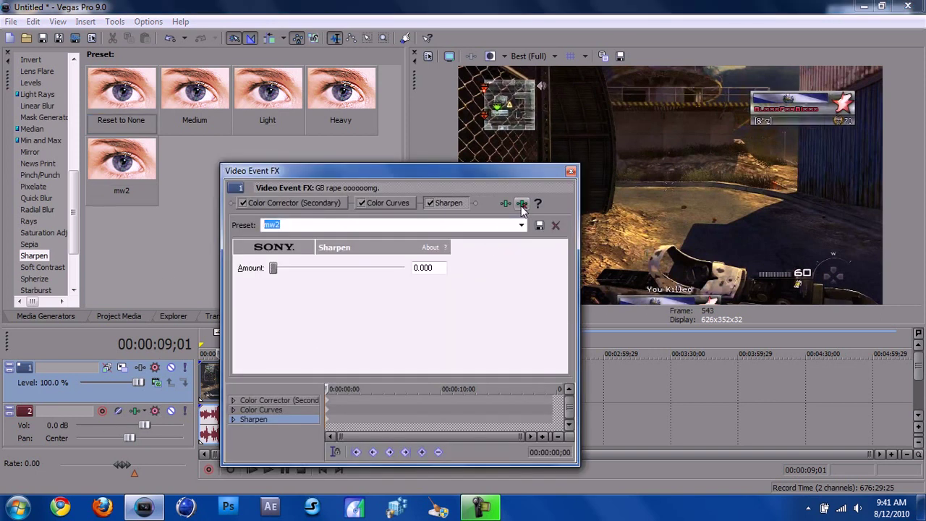
{"action": "left_click", "coordinate": [571, 171]}
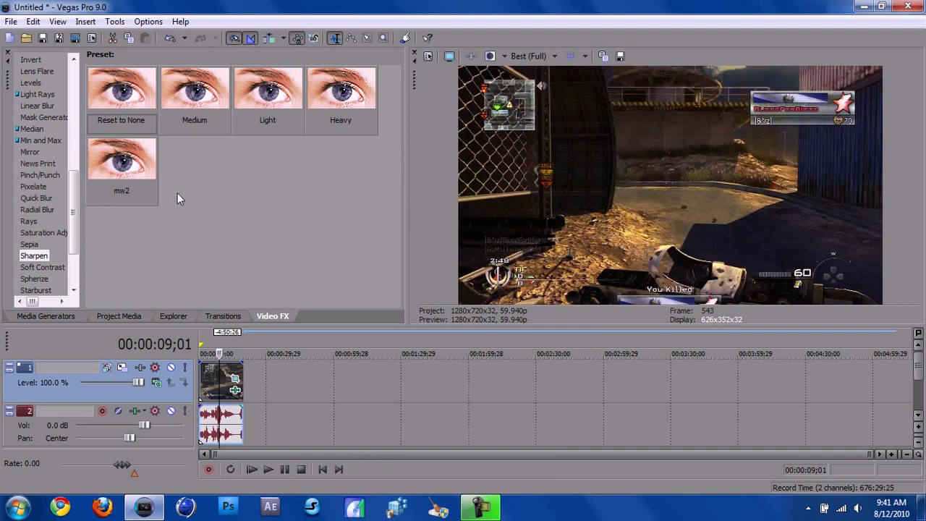
{"action": "left_click_drag", "start_coordinate": [72, 210], "coordinate": [76, 243]}
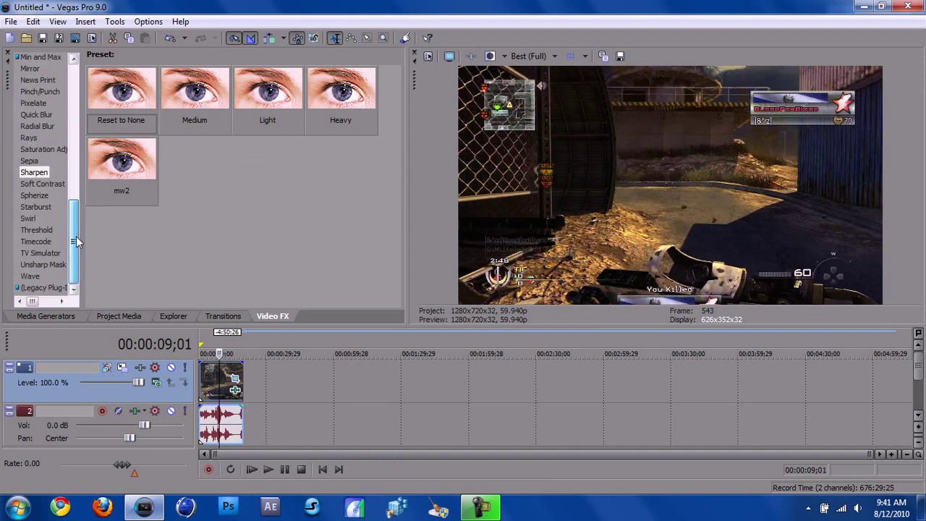
{"action": "left_click", "coordinate": [55, 145]}
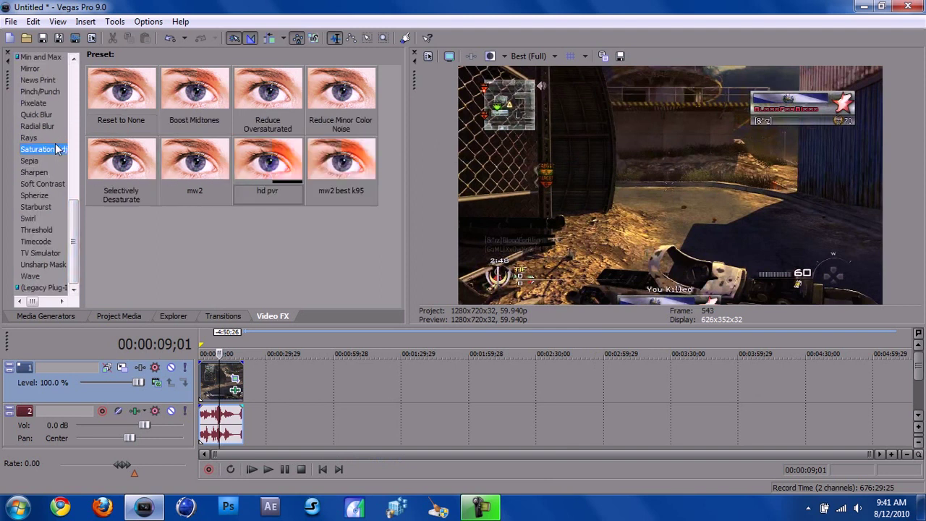
{"action": "left_click_drag", "start_coordinate": [267, 170], "coordinate": [222, 375]}
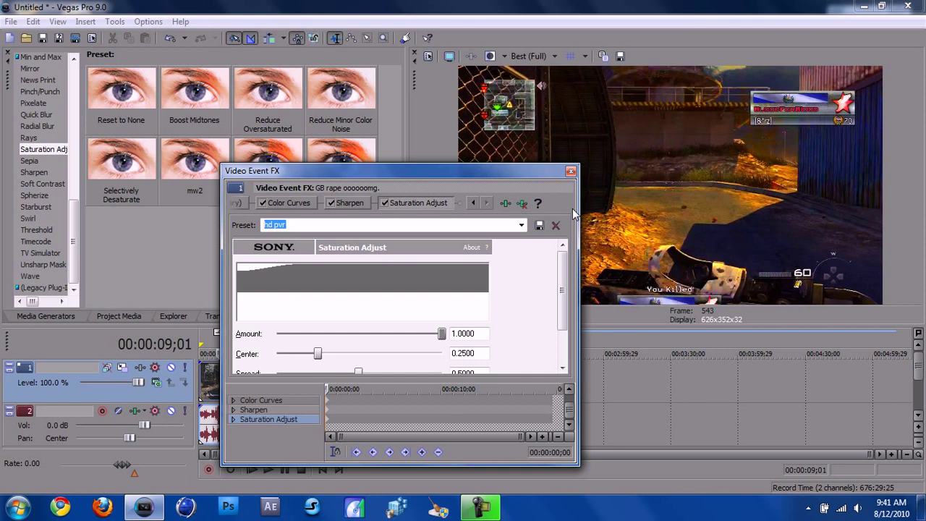
{"action": "left_click", "coordinate": [571, 171]}
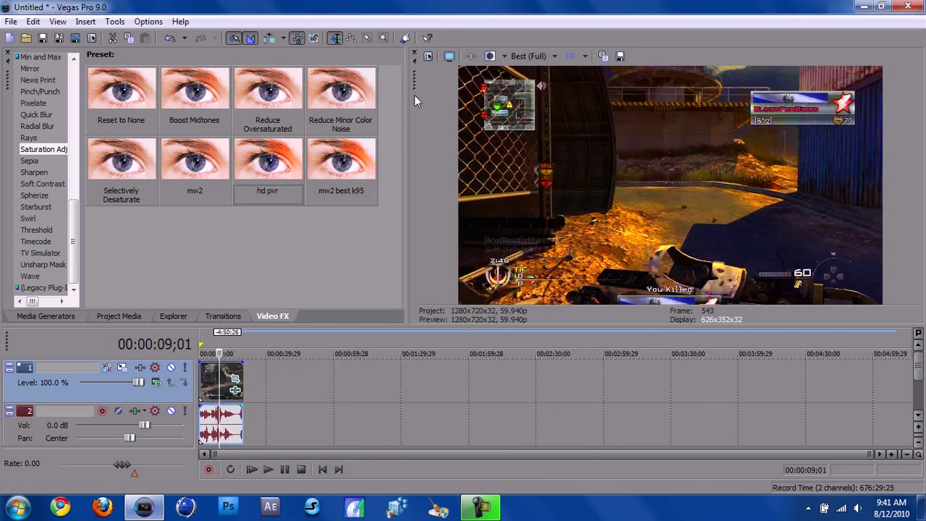
Remove Saturation Adjust from the clip again and display the Sepia presets.
{"action": "left_click", "coordinate": [235, 391]}
{"action": "left_click", "coordinate": [522, 205]}
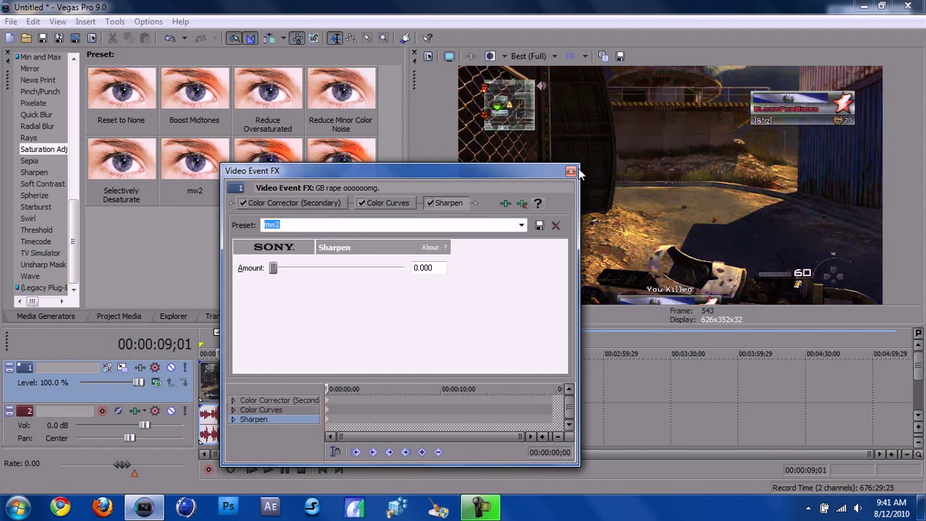
{"action": "left_click", "coordinate": [571, 172]}
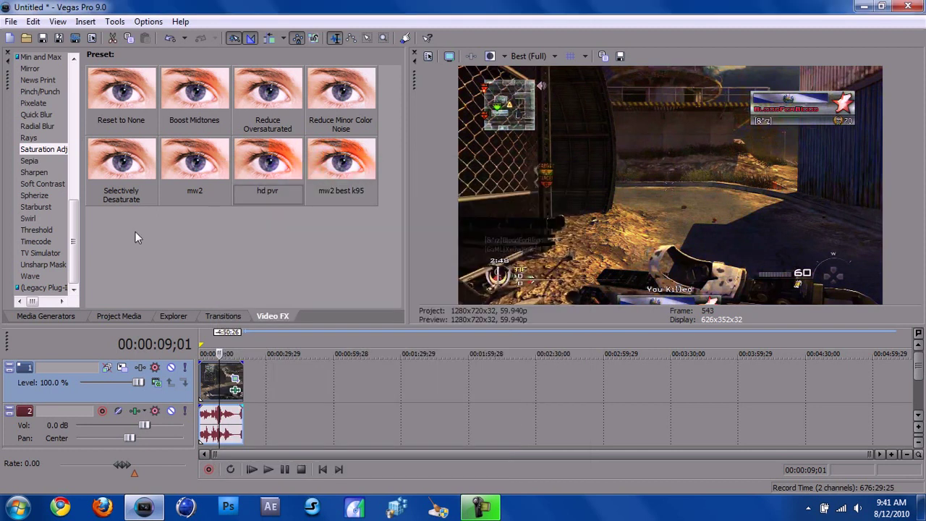
{"action": "left_click", "coordinate": [40, 149]}
{"action": "left_click", "coordinate": [32, 161]}
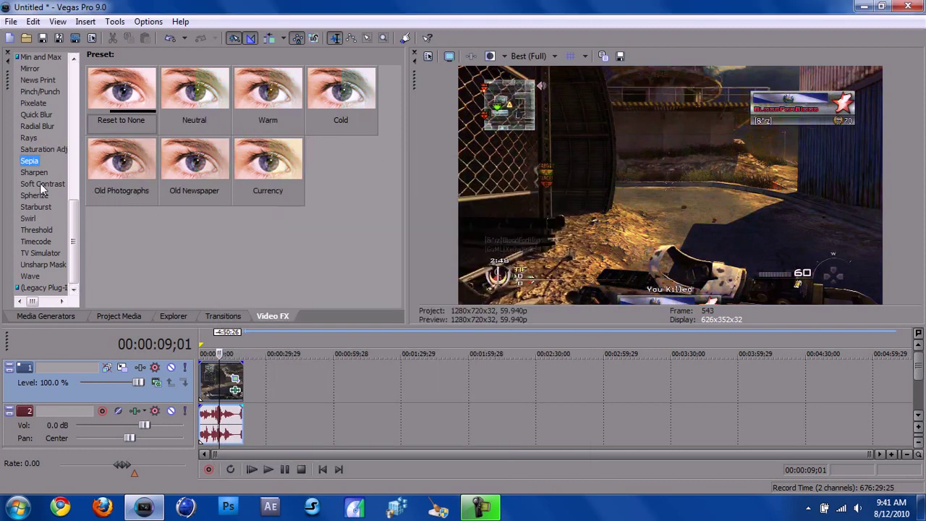
Apply the Soft Contrast 'hd' preset (contrast 66.53) to the gameplay clip.
{"action": "left_click", "coordinate": [41, 184]}
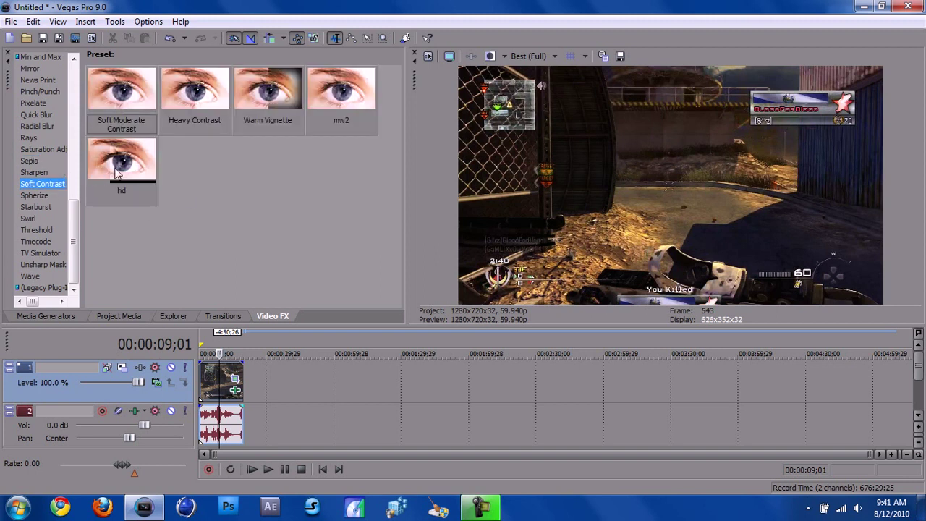
{"action": "left_click", "coordinate": [115, 171]}
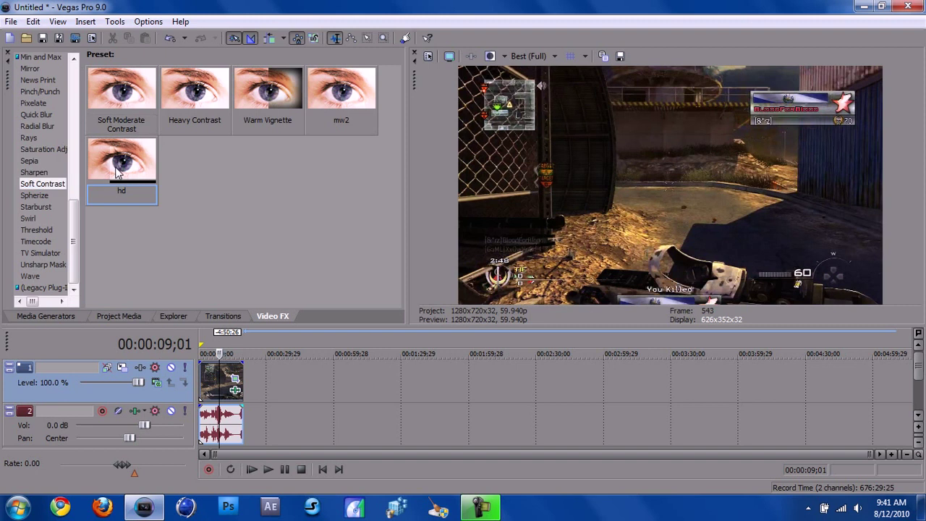
{"action": "left_click_drag", "start_coordinate": [115, 172], "coordinate": [230, 373]}
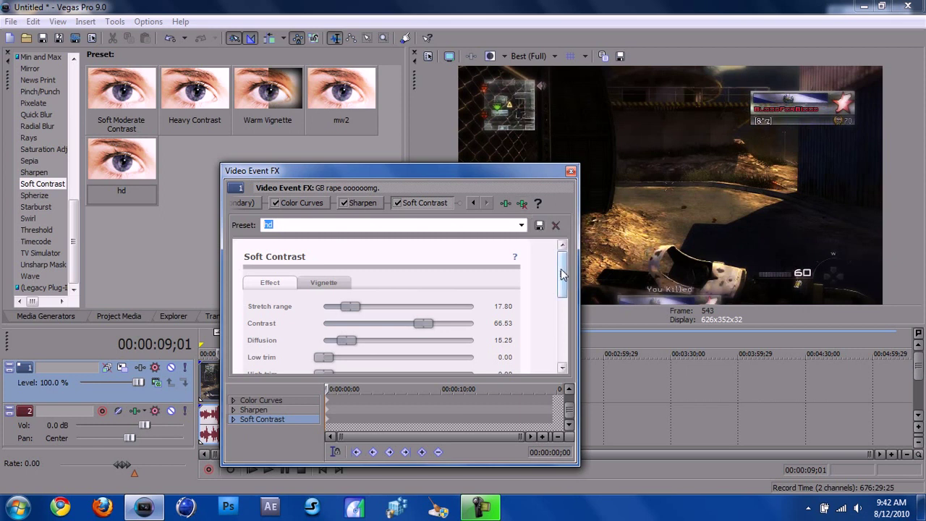
Review Soft Contrast's vignette settings, then delete Soft Contrast from the clip's effect chain.
{"action": "mouse_move", "coordinate": [563, 274]}
{"action": "left_mouse_down"}
{"action": "mouse_move", "coordinate": [569, 297]}
{"action": "mouse_move", "coordinate": [568, 268]}
{"action": "mouse_move", "coordinate": [574, 287]}
{"action": "left_mouse_up"}
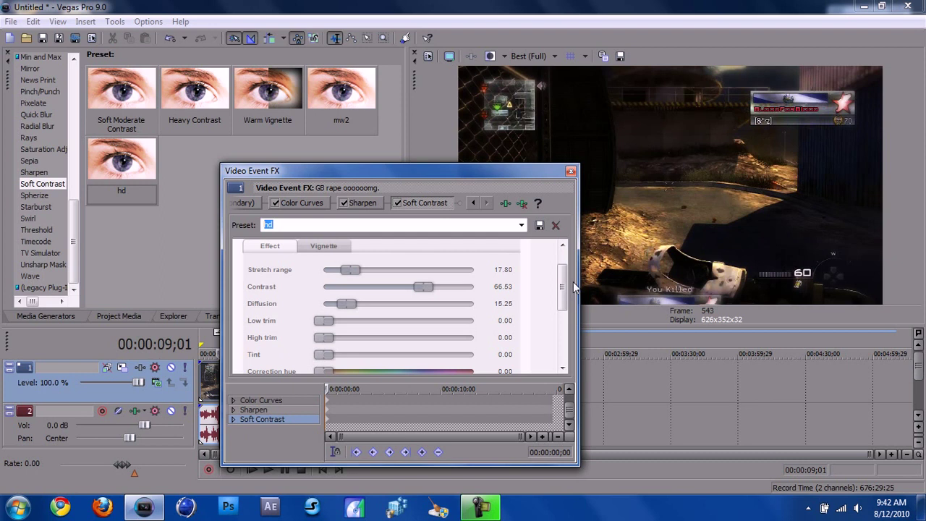
{"action": "left_click", "coordinate": [318, 246]}
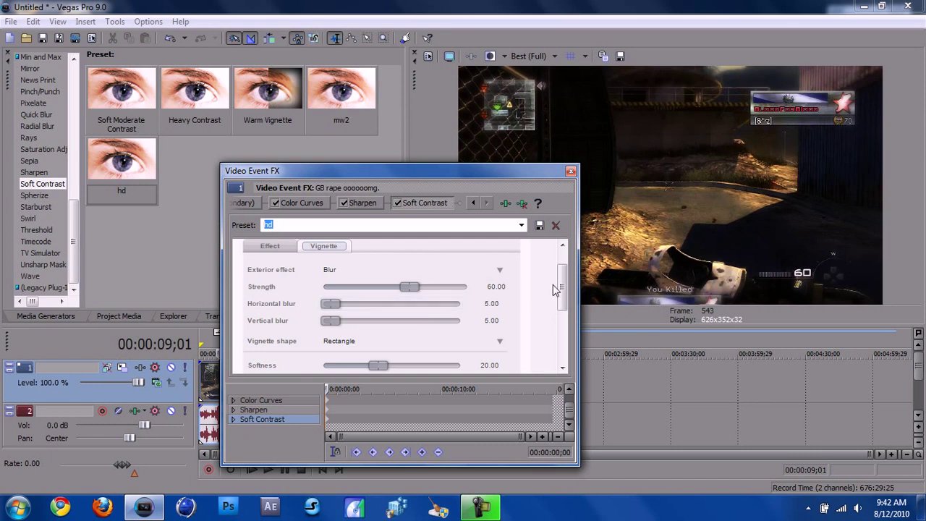
{"action": "left_click_drag", "start_coordinate": [563, 290], "coordinate": [564, 327]}
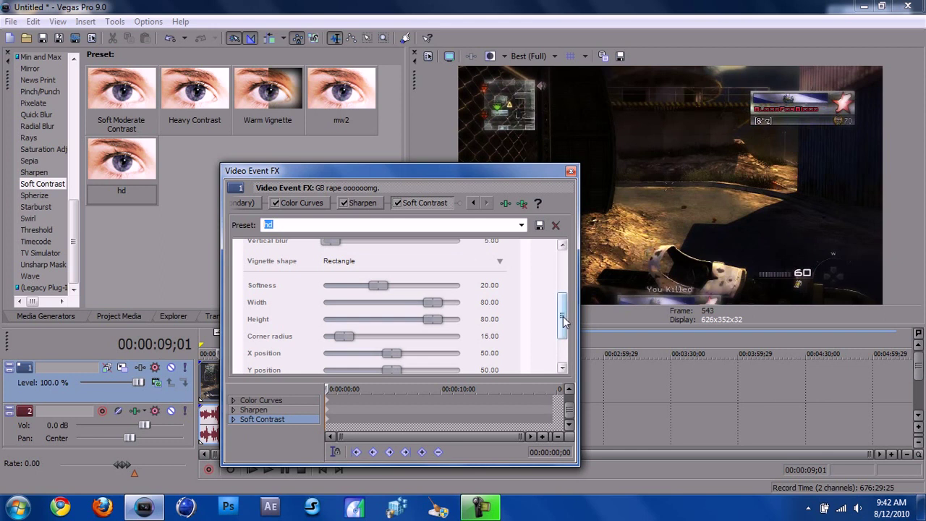
{"action": "left_click_drag", "start_coordinate": [564, 322], "coordinate": [562, 247]}
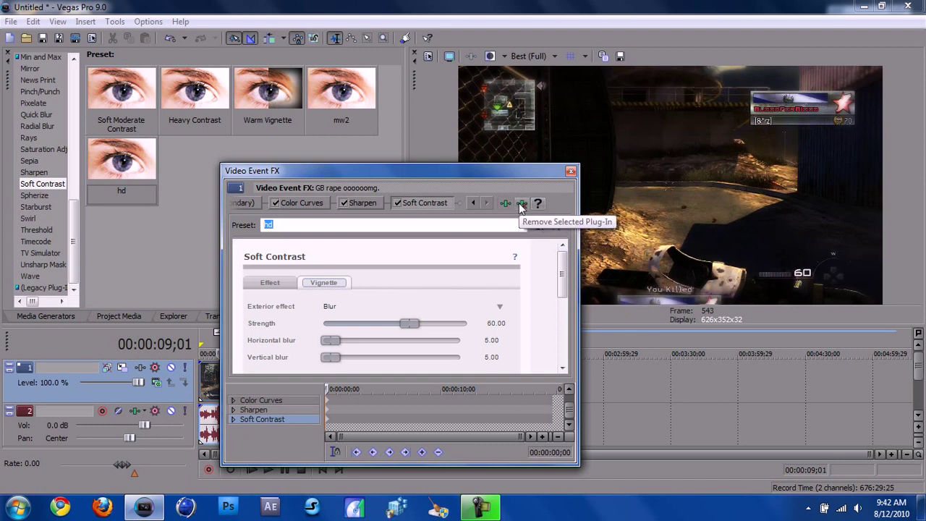
{"action": "left_click", "coordinate": [521, 206]}
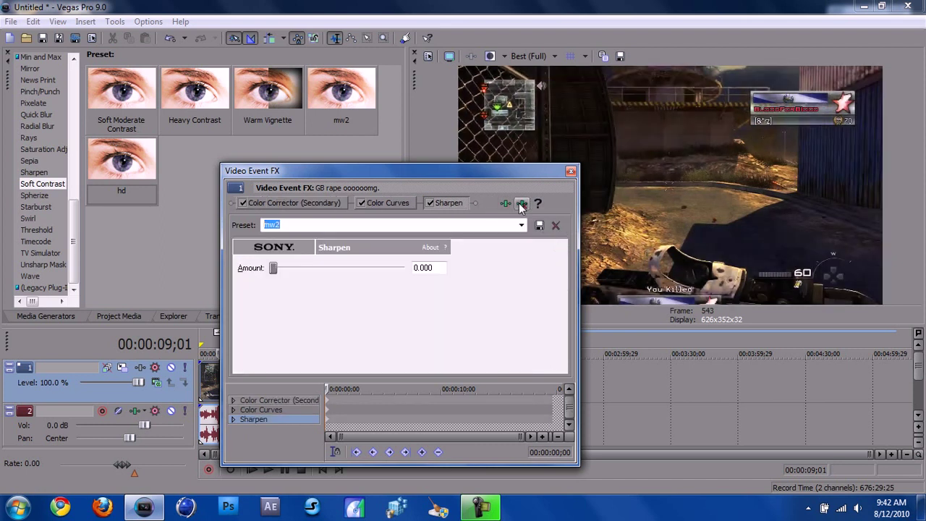
{"action": "left_click", "coordinate": [571, 172]}
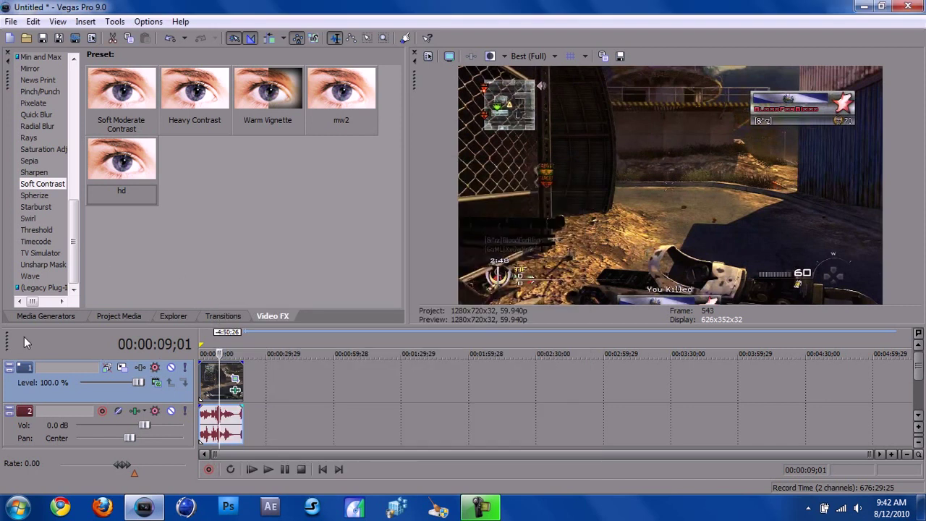
Apply the HDV 720-30p template in the project properties.
{"action": "left_click", "coordinate": [12, 22]}
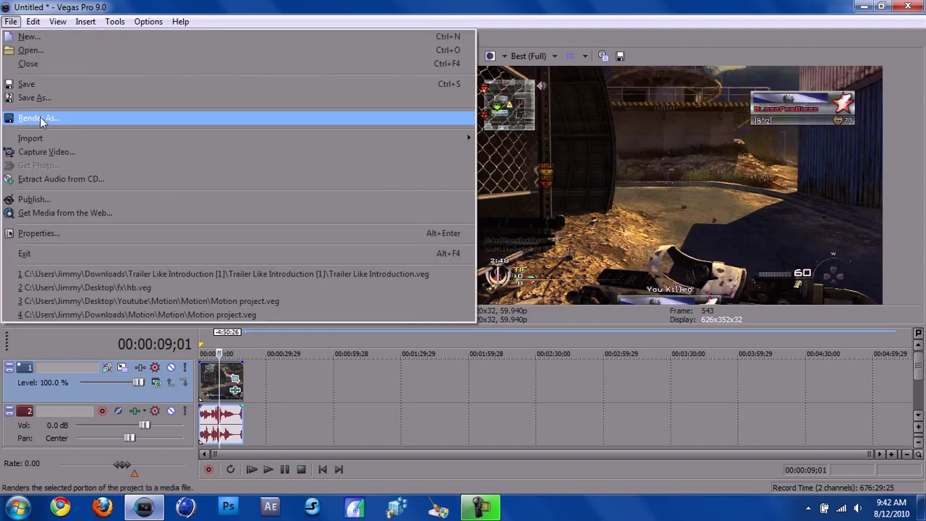
{"action": "left_click", "coordinate": [32, 235]}
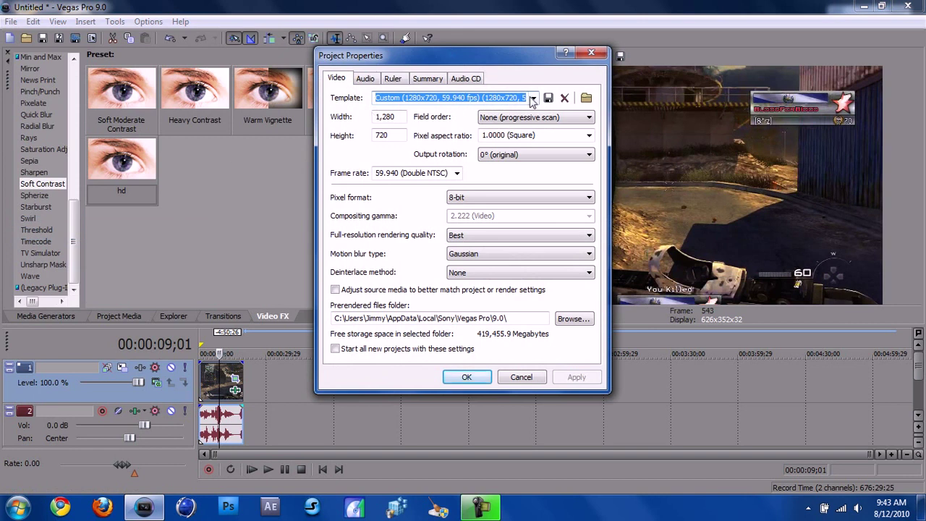
{"action": "left_click", "coordinate": [533, 99]}
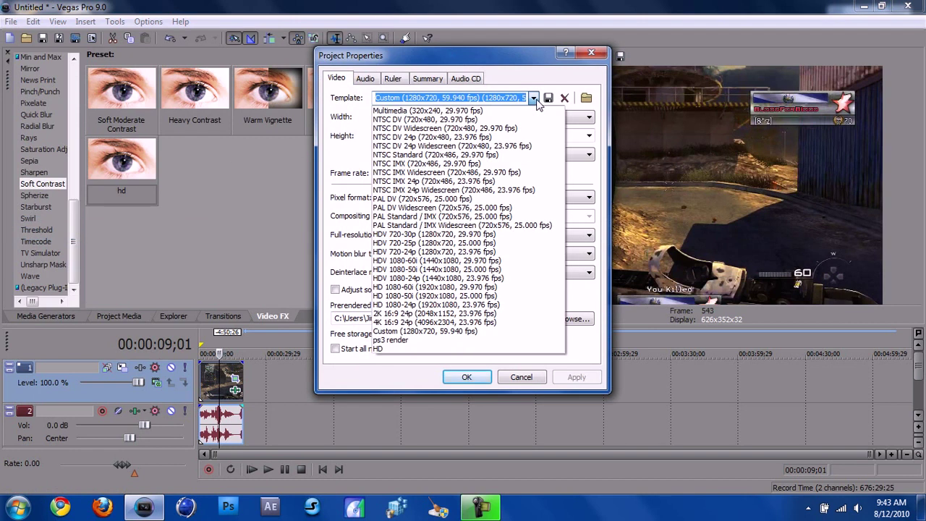
{"action": "left_click", "coordinate": [537, 103]}
{"action": "left_click", "coordinate": [537, 103]}
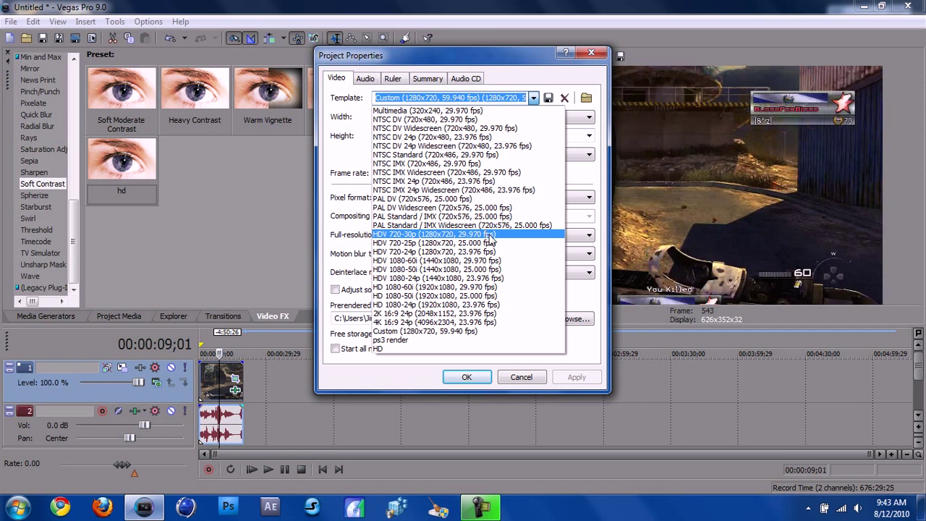
{"action": "left_click", "coordinate": [491, 238]}
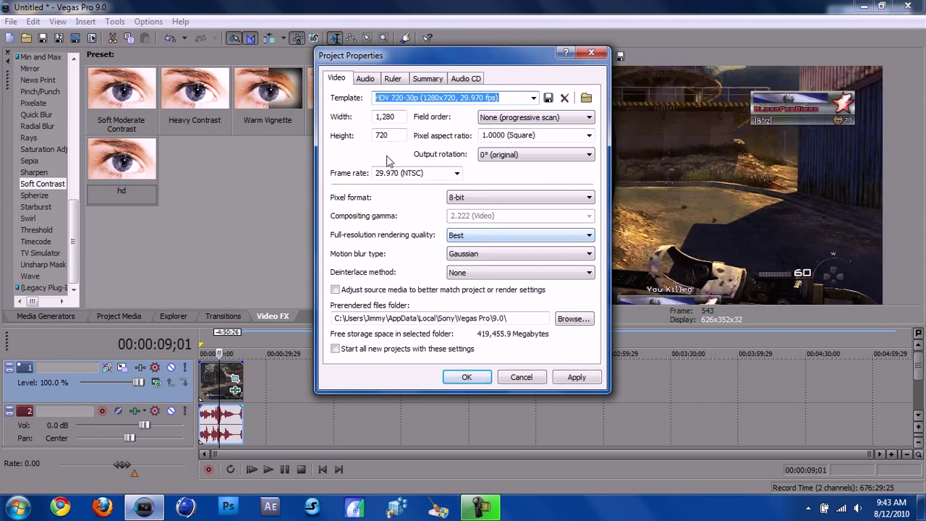
Keep rendering quality at Best and set the frame rate to 59.940 (Double NTSC).
{"action": "left_click", "coordinate": [477, 236]}
{"action": "left_click", "coordinate": [477, 236]}
{"action": "left_click", "coordinate": [477, 235]}
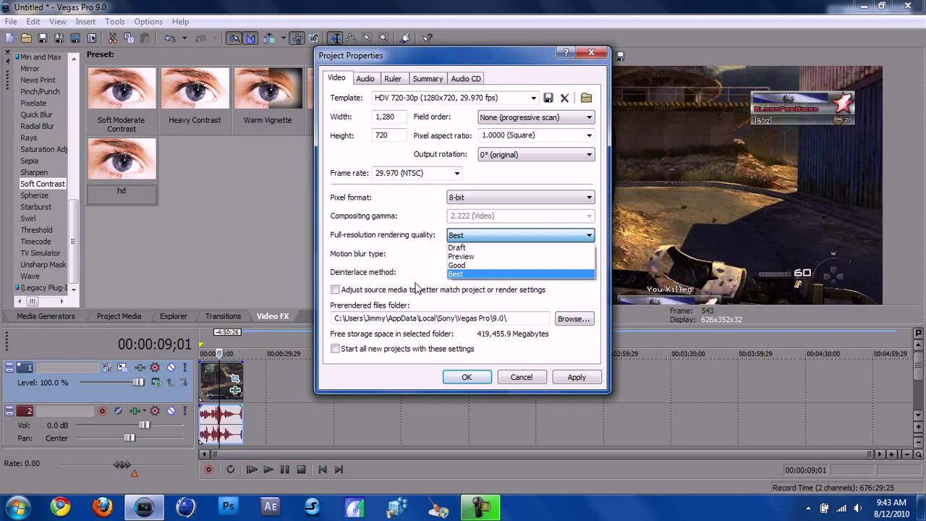
{"action": "left_click", "coordinate": [456, 275]}
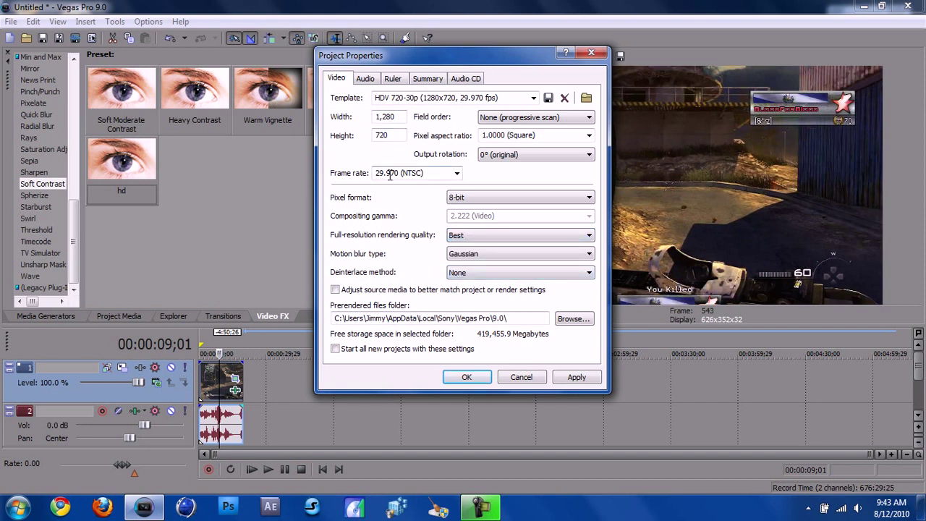
{"action": "left_click", "coordinate": [457, 176]}
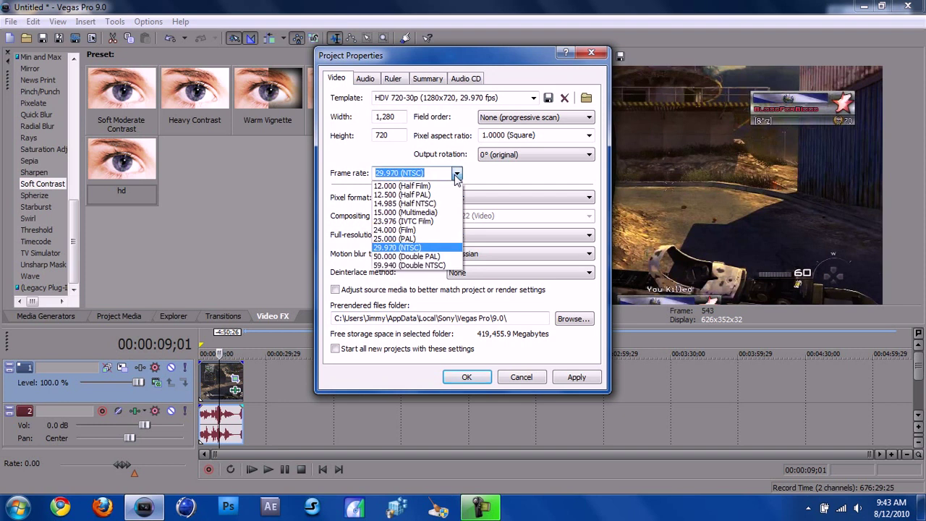
{"action": "left_click", "coordinate": [399, 266]}
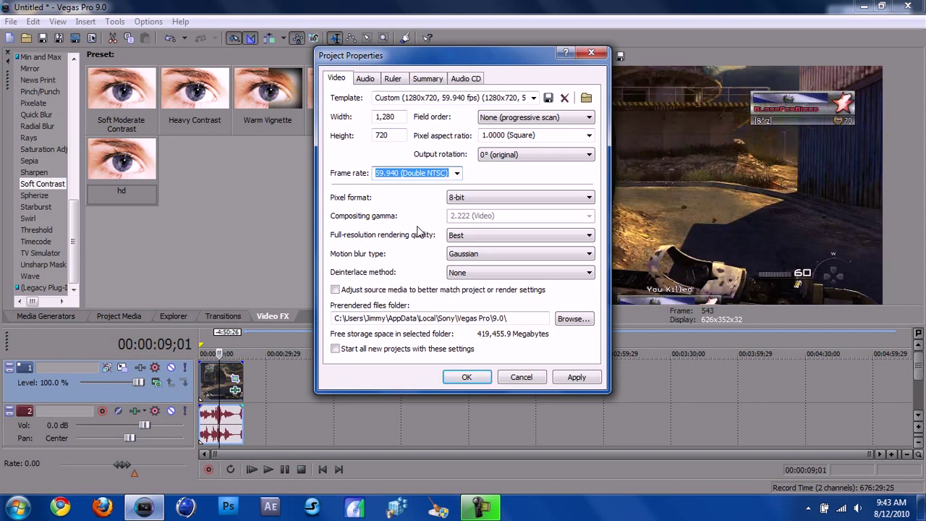
Name the project template hd2.
{"action": "left_click", "coordinate": [521, 94]}
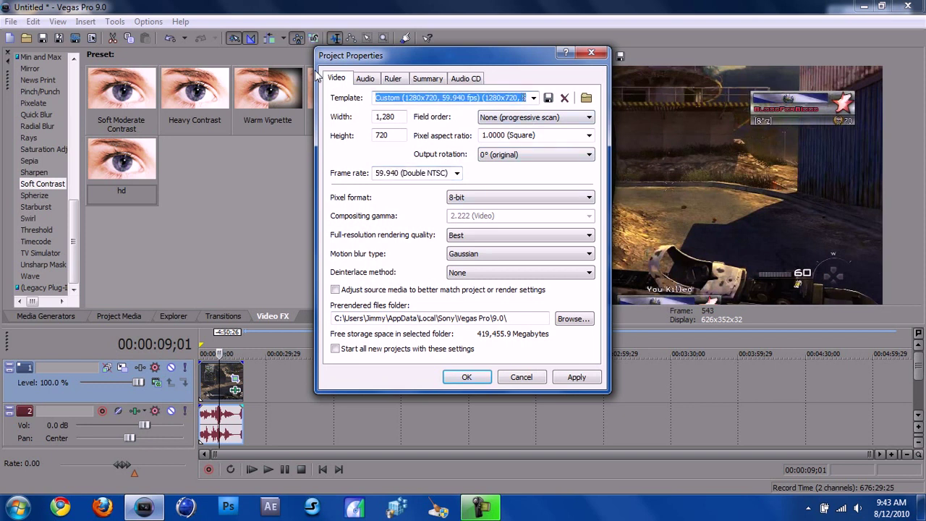
{"action": "key", "text": "BackSpace"}
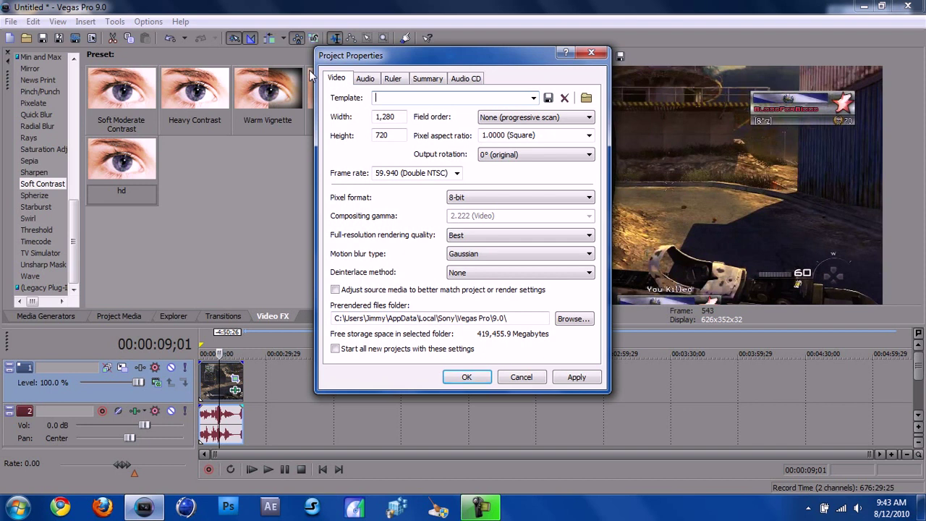
{"action": "type", "text": "hd2"}
Review the Summary, Ruler and Audio tabs, then apply the 1280x720 59.940 fps settings and close.
{"action": "left_click", "coordinate": [432, 80]}
{"action": "left_click", "coordinate": [393, 78]}
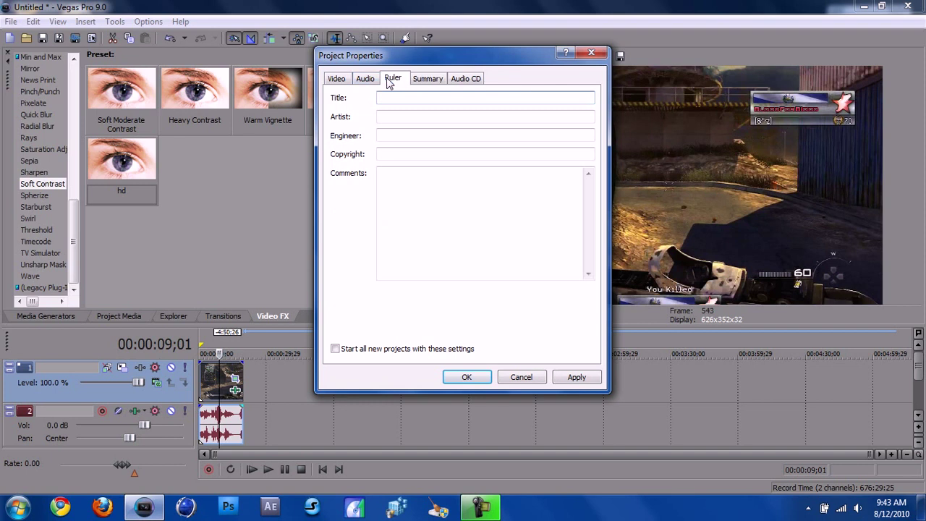
{"action": "left_click", "coordinate": [366, 78]}
{"action": "left_click", "coordinate": [338, 80]}
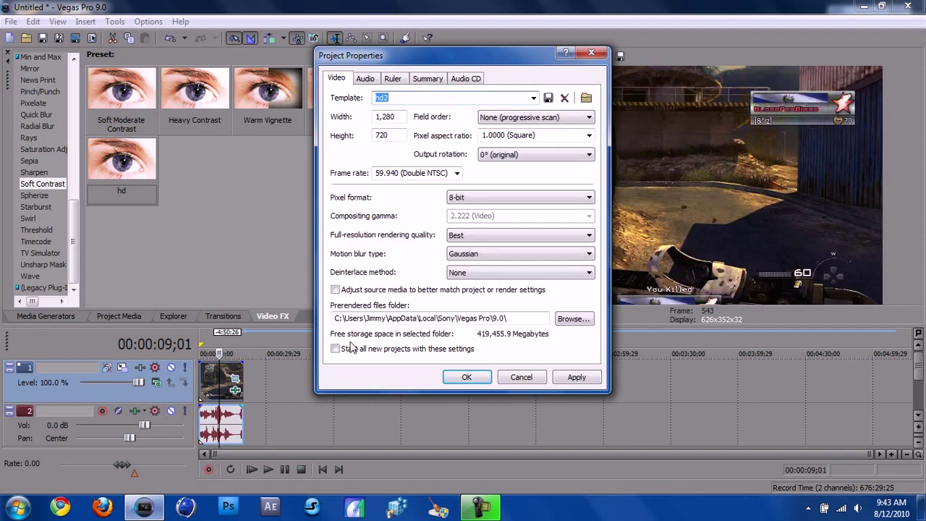
{"action": "left_click", "coordinate": [572, 382]}
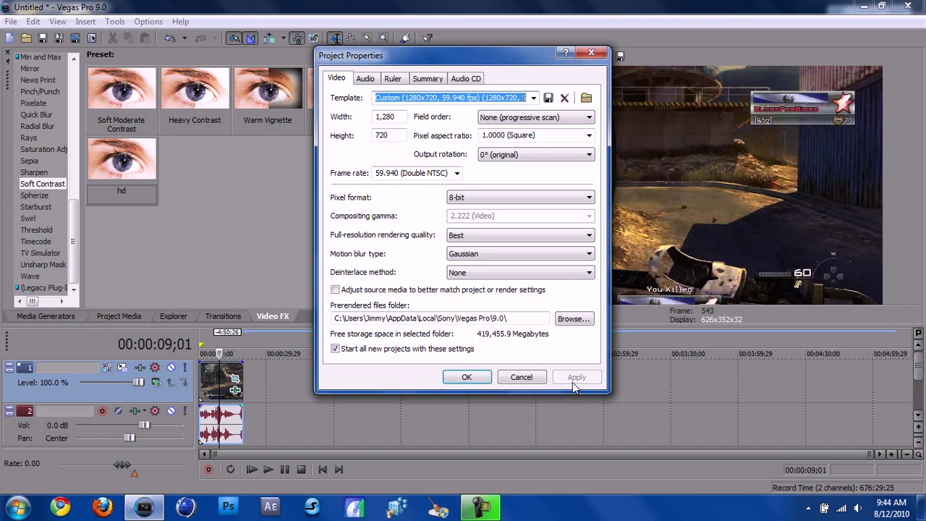
{"action": "left_click", "coordinate": [464, 377]}
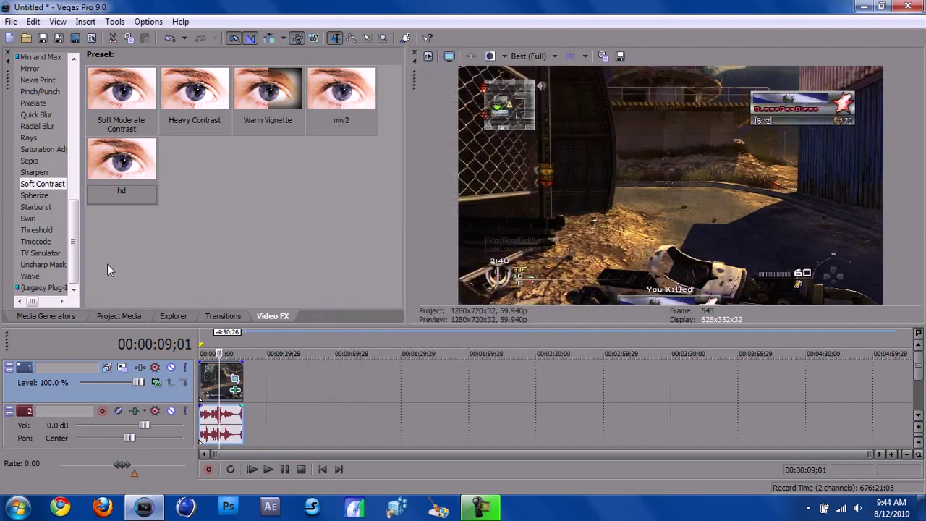
Render as 'test' in MainConcept AVC/AAC (*.mp4) format with the HD template.
{"action": "left_click", "coordinate": [11, 21]}
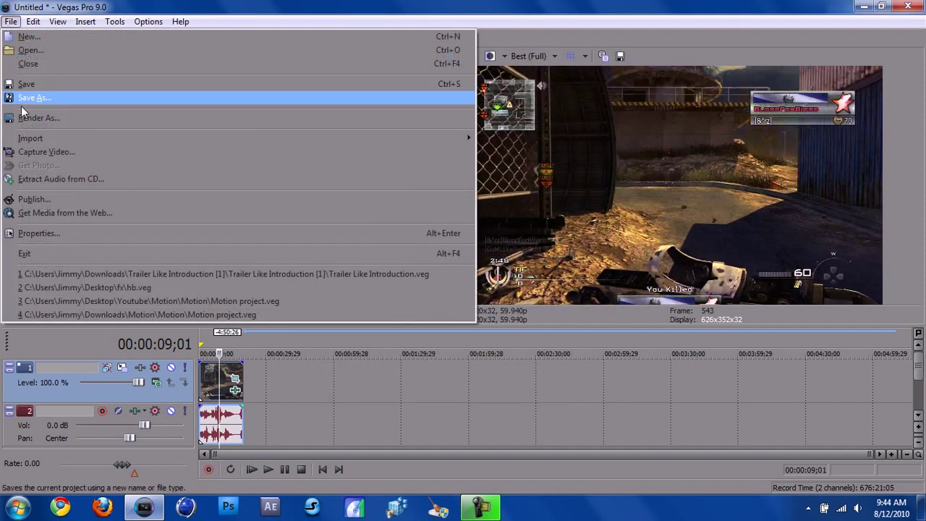
{"action": "left_click", "coordinate": [44, 118]}
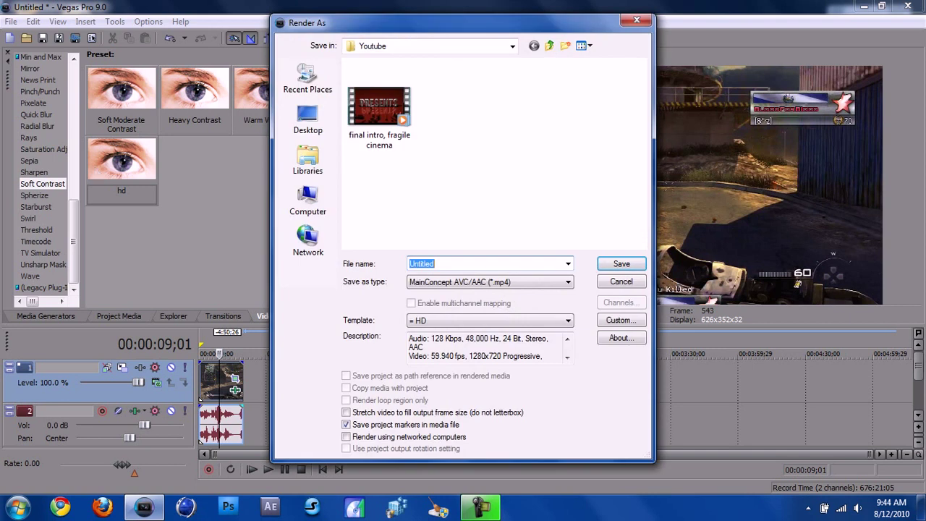
{"action": "type", "text": "test"}
{"action": "left_click", "coordinate": [414, 283]}
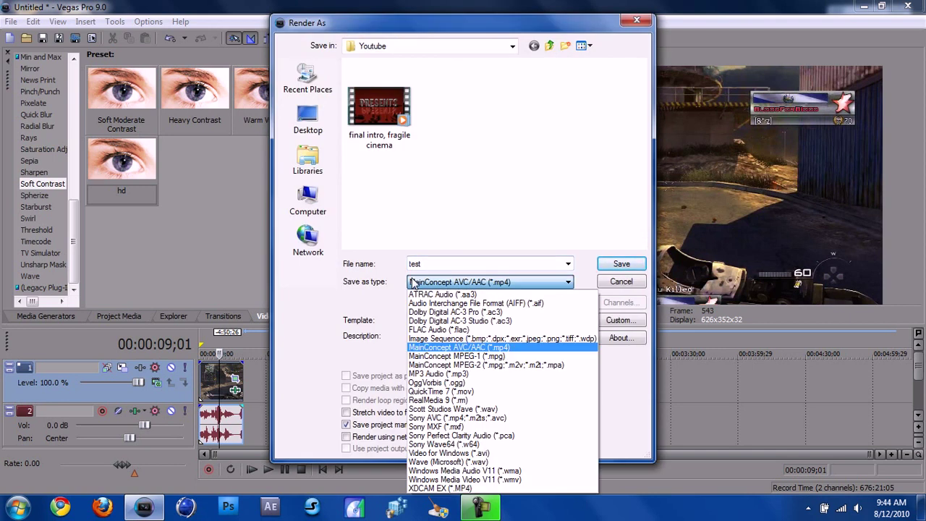
{"action": "left_click", "coordinate": [448, 348]}
{"action": "left_click", "coordinate": [552, 323]}
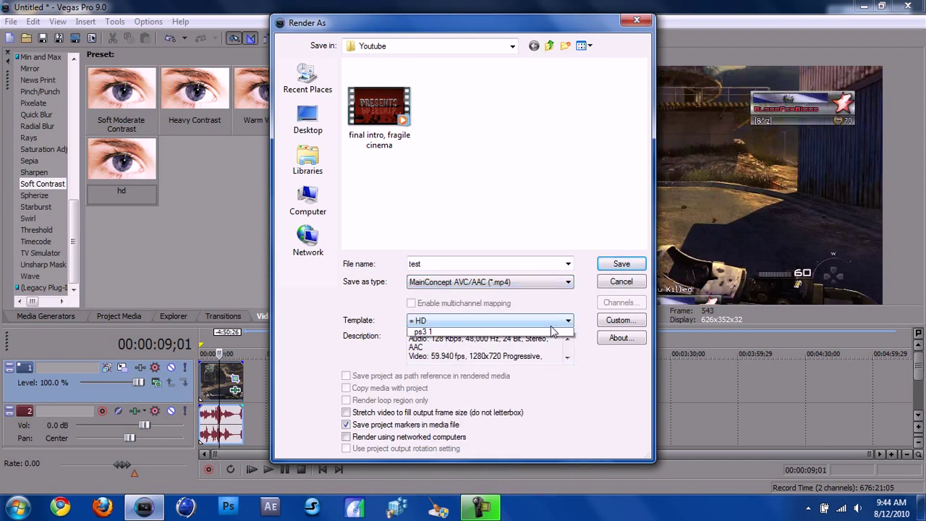
{"action": "left_click", "coordinate": [551, 326]}
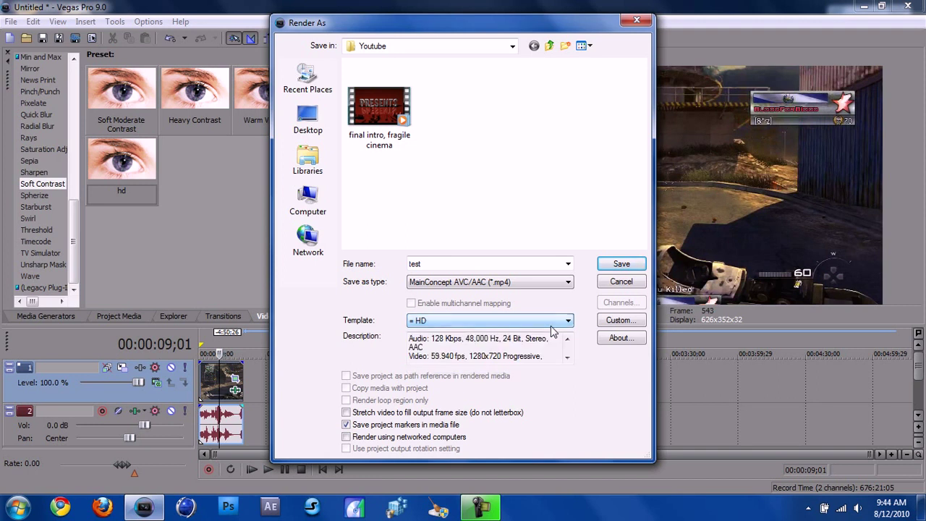
Create a custom render template named tutorial with 1280x720 frame size and Main profile.
{"action": "left_click", "coordinate": [620, 323]}
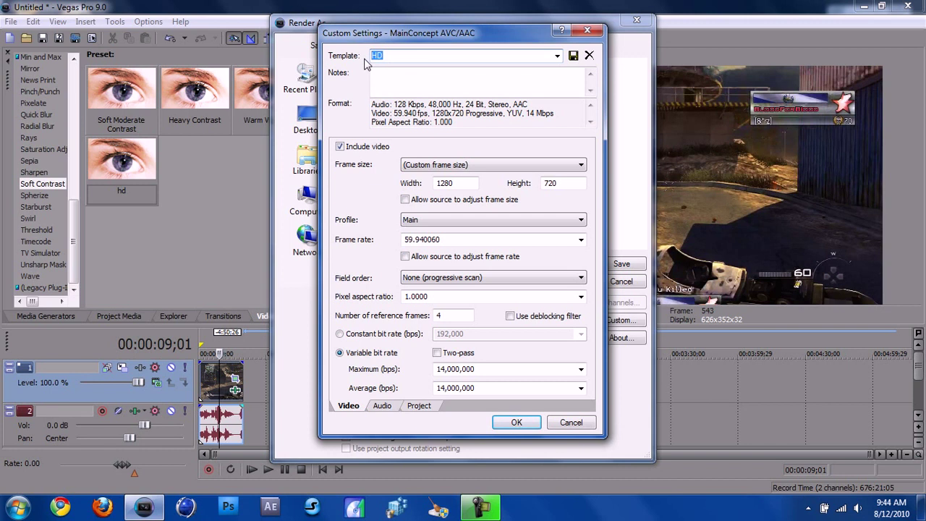
{"action": "type", "text": "tutorial"}
{"action": "left_click", "coordinate": [573, 55]}
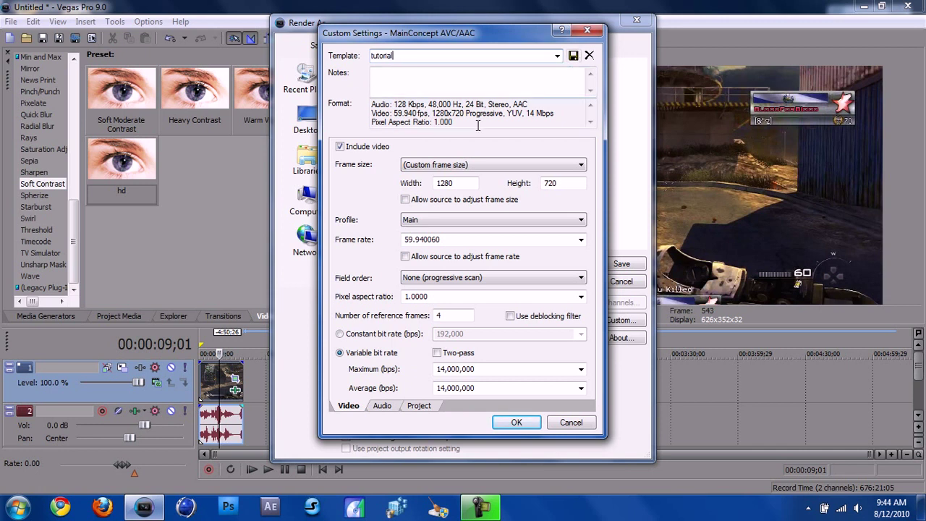
{"action": "left_click", "coordinate": [432, 165]}
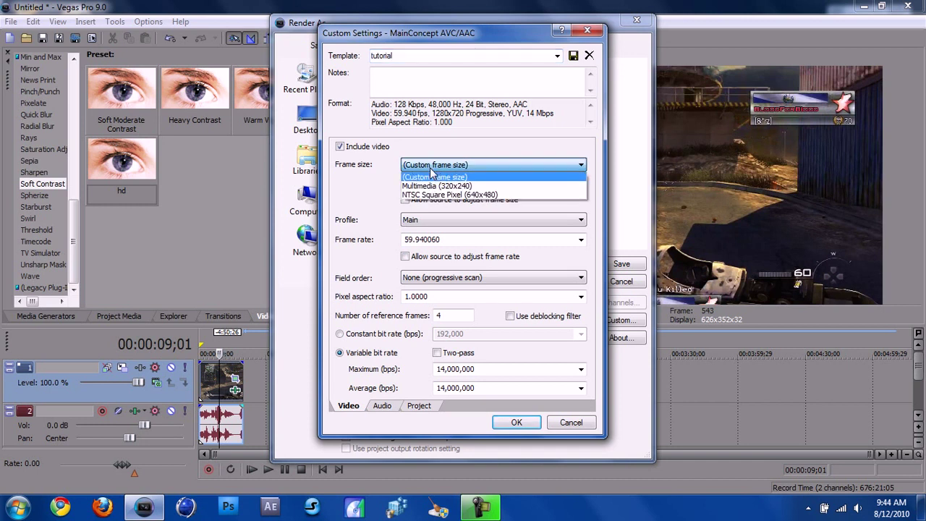
{"action": "left_click", "coordinate": [432, 174]}
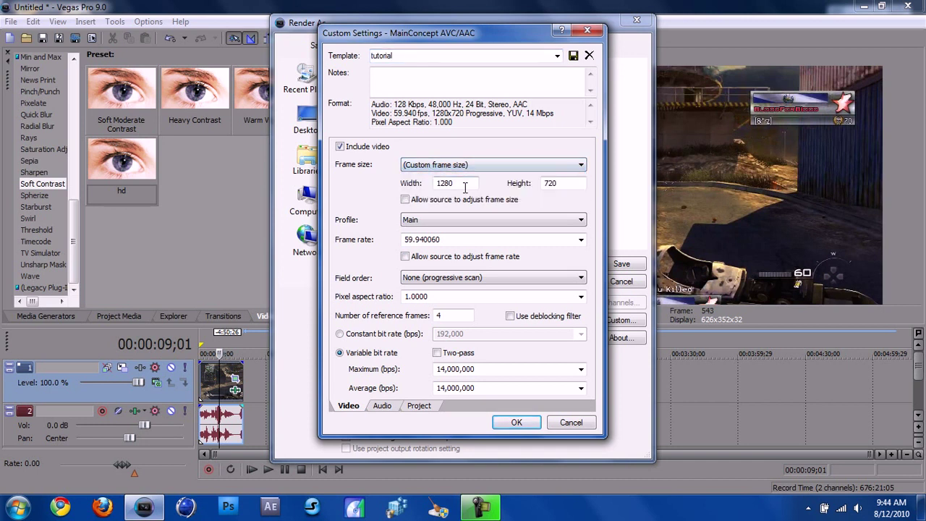
{"action": "left_click", "coordinate": [434, 220]}
{"action": "left_click", "coordinate": [435, 231]}
Check field order, keep Best video rendering quality, and confirm the tutorial render settings.
{"action": "left_click", "coordinate": [474, 279]}
{"action": "left_click", "coordinate": [418, 413]}
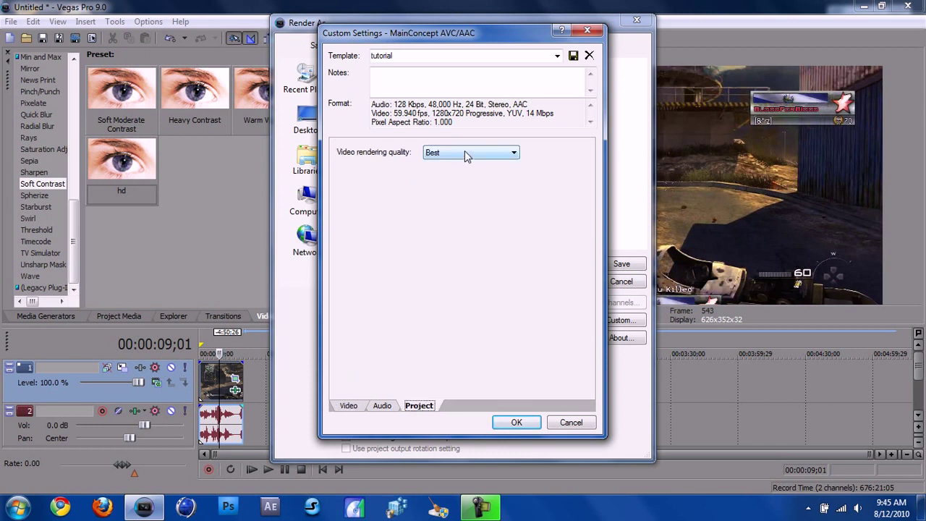
{"action": "left_click", "coordinate": [467, 155]}
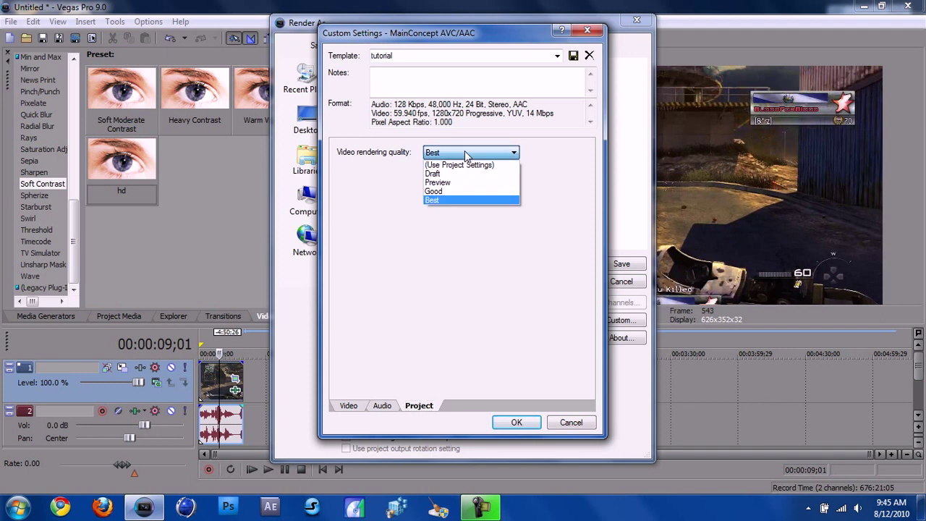
{"action": "left_click", "coordinate": [466, 154]}
{"action": "left_click", "coordinate": [516, 422]}
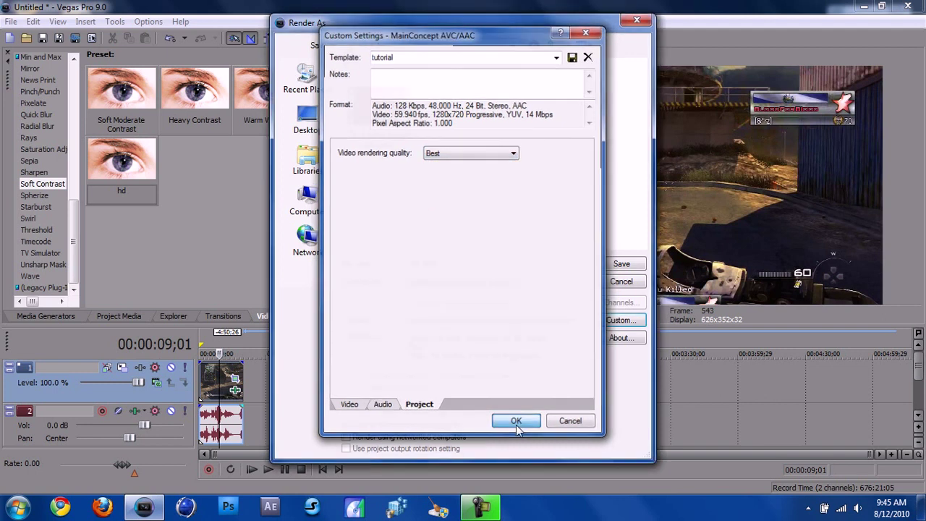